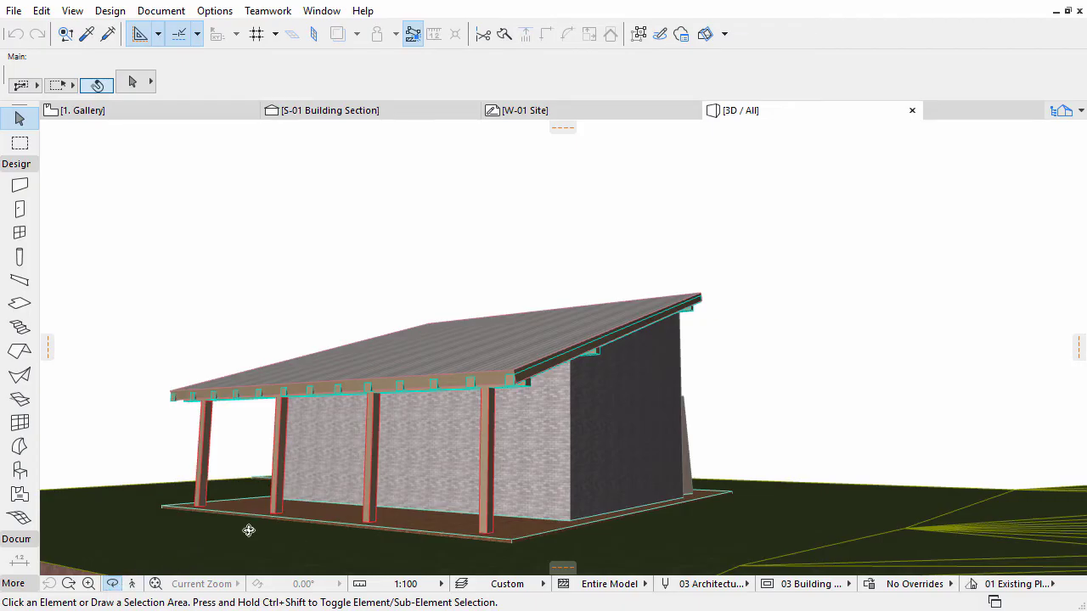
Orbit and zoom the 3D view in on the curved stone wall beside the building
{"action": "left_click_drag", "start_coordinate": [523, 426], "coordinate": [308, 444]}
{"action": "scroll", "coordinate": [803, 438], "scroll_direction": "up", "scroll_amount": 5}
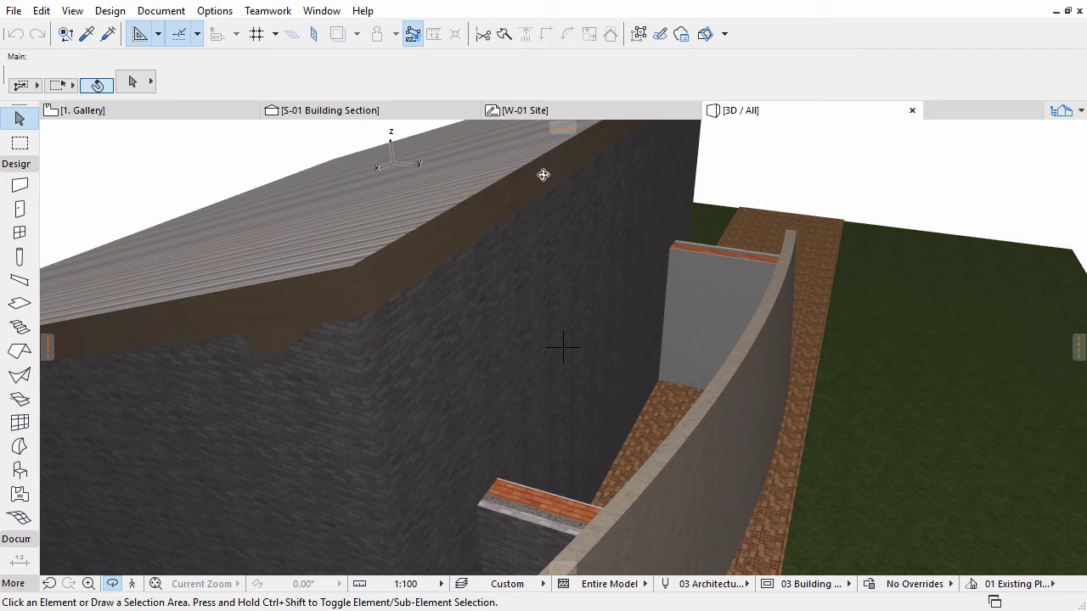
On the Gallery plan, open the Slab defaults and keep Gallery as the home story
{"action": "left_click", "coordinate": [187, 116]}
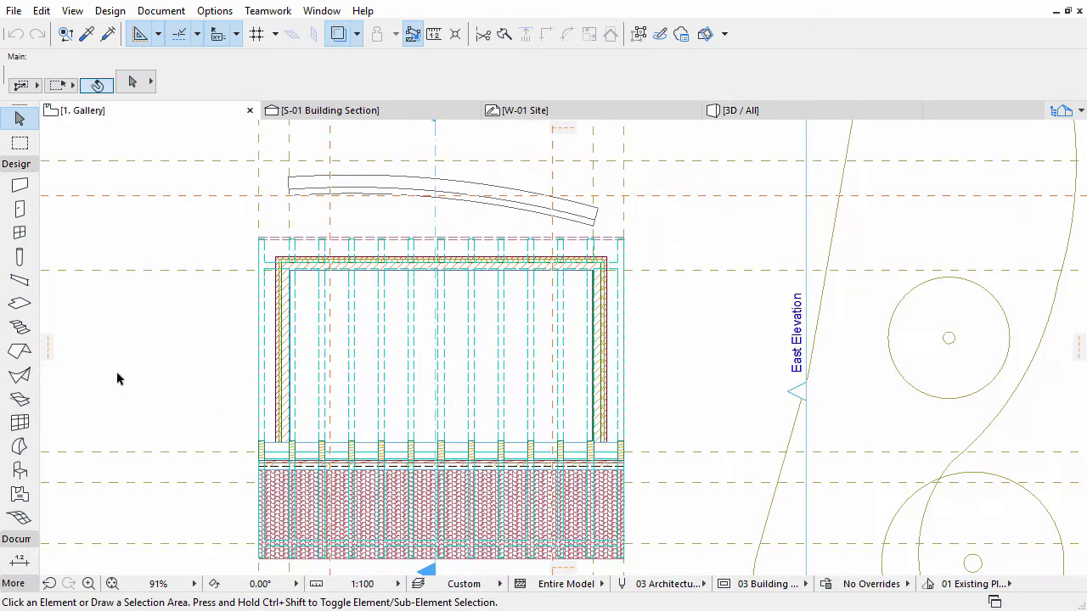
{"action": "left_click", "coordinate": [20, 304]}
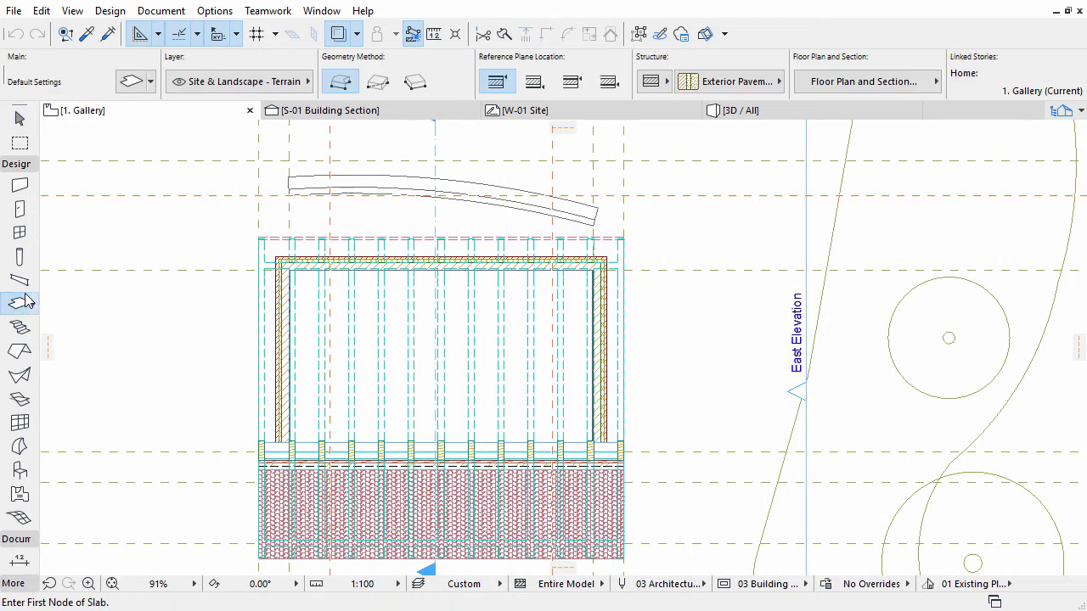
{"action": "left_click", "coordinate": [135, 83]}
{"action": "left_click", "coordinate": [401, 25]}
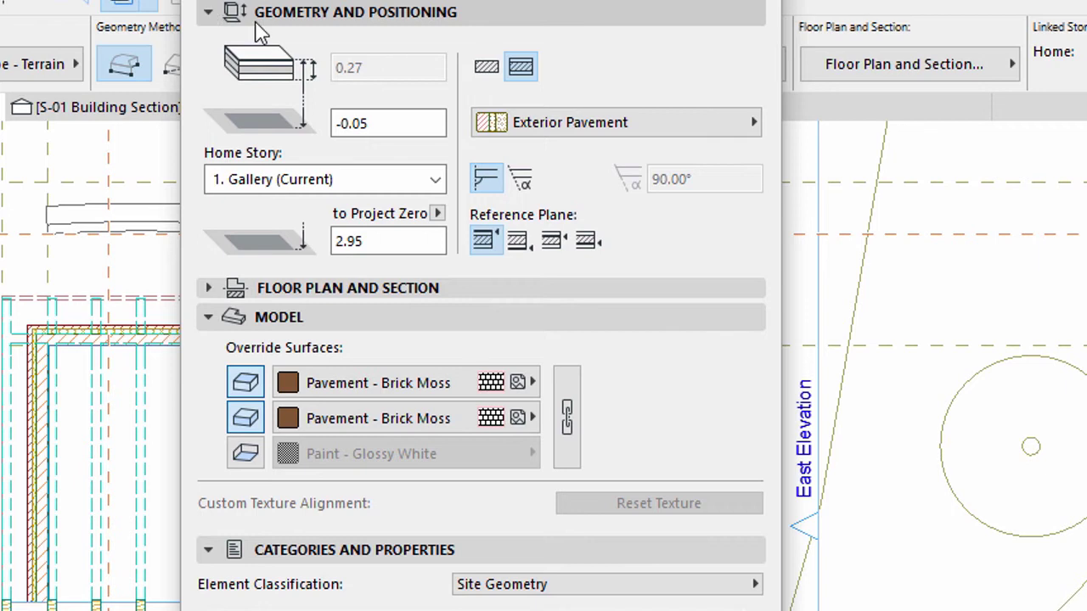
{"action": "left_click", "coordinate": [435, 179]}
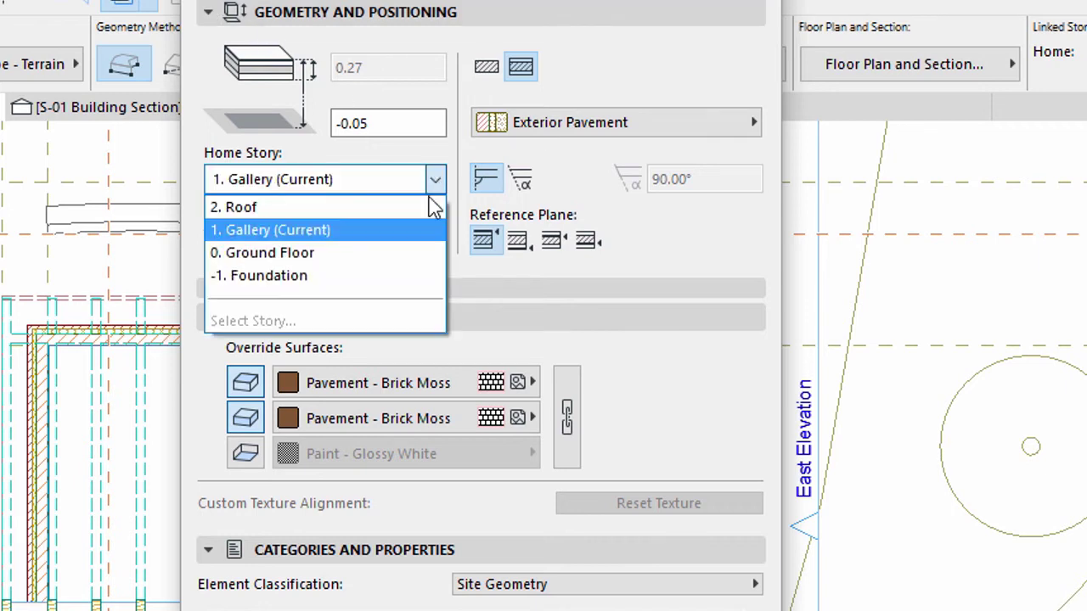
{"action": "left_click", "coordinate": [409, 244]}
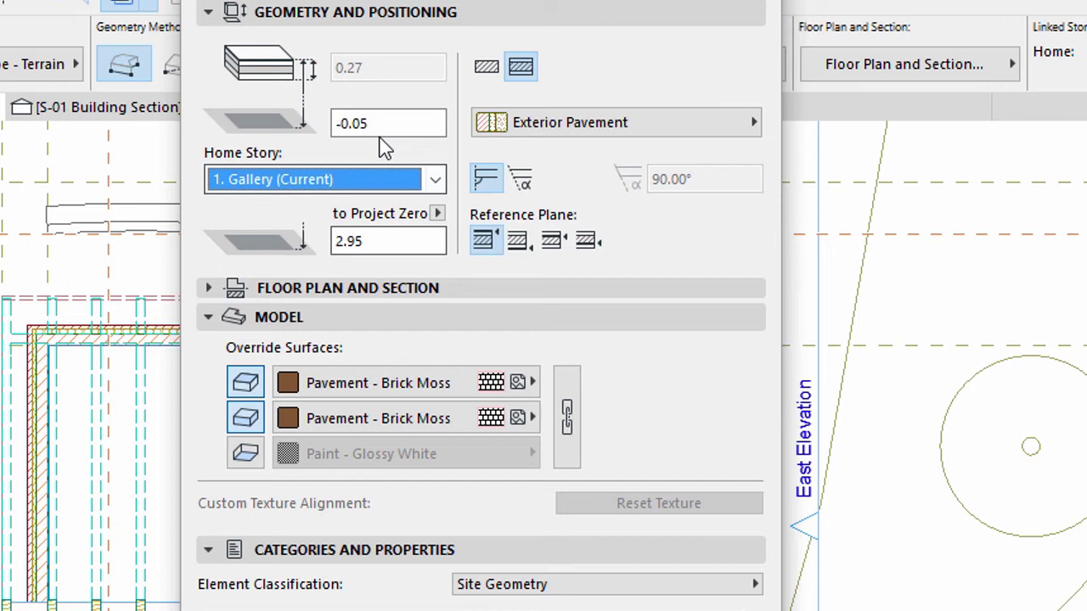
Set the slab offset to 0 and use the 0.38-thick Flat Roof composite structure
{"action": "left_click", "coordinate": [380, 122]}
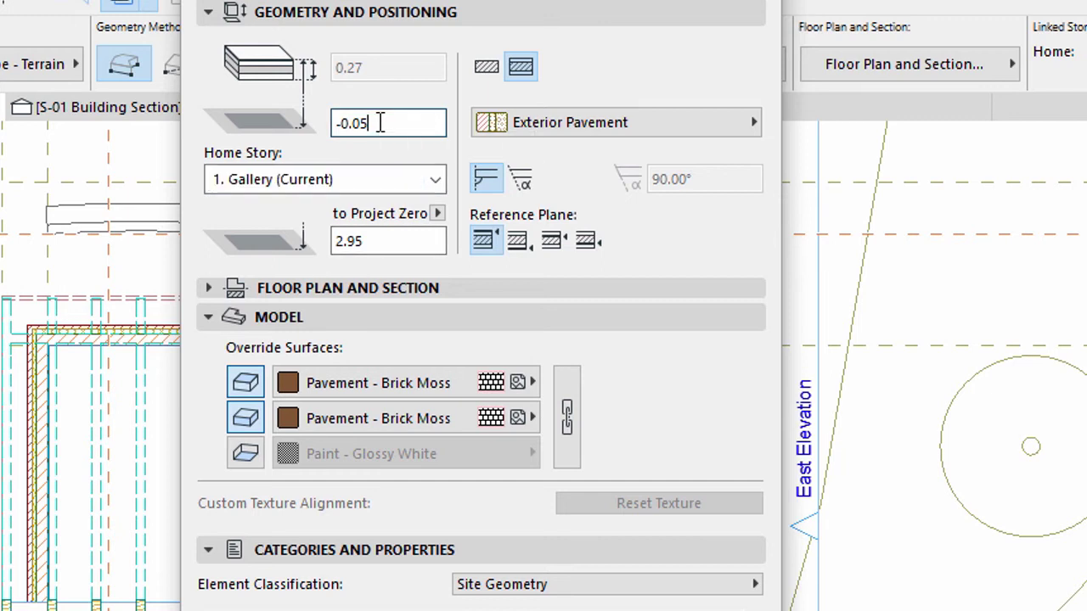
{"action": "double_click", "coordinate": [332, 122]}
{"action": "type", "text": "0"}
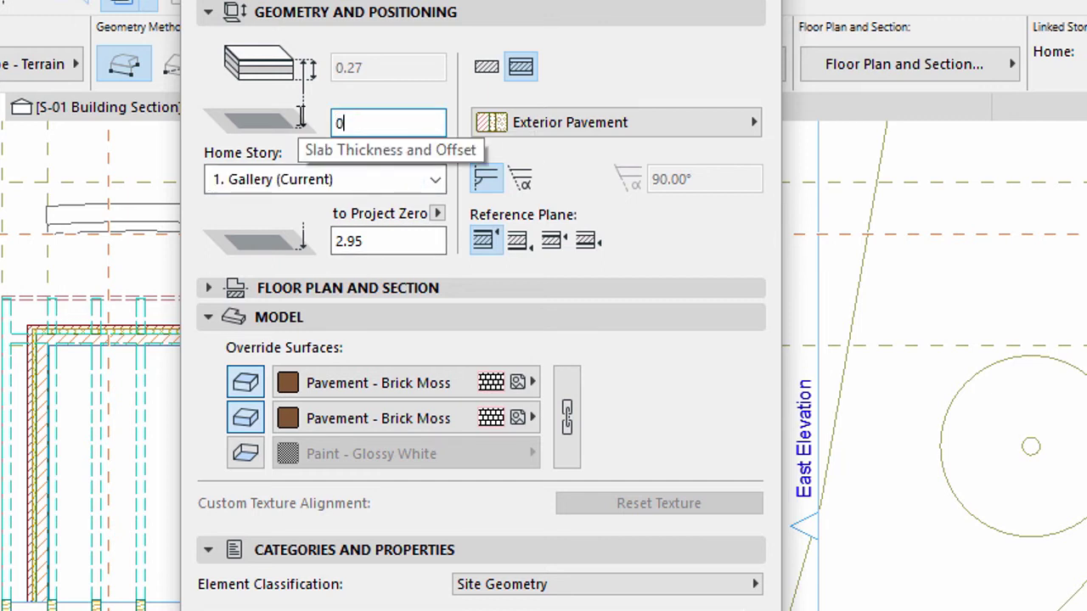
{"action": "key", "text": "Return"}
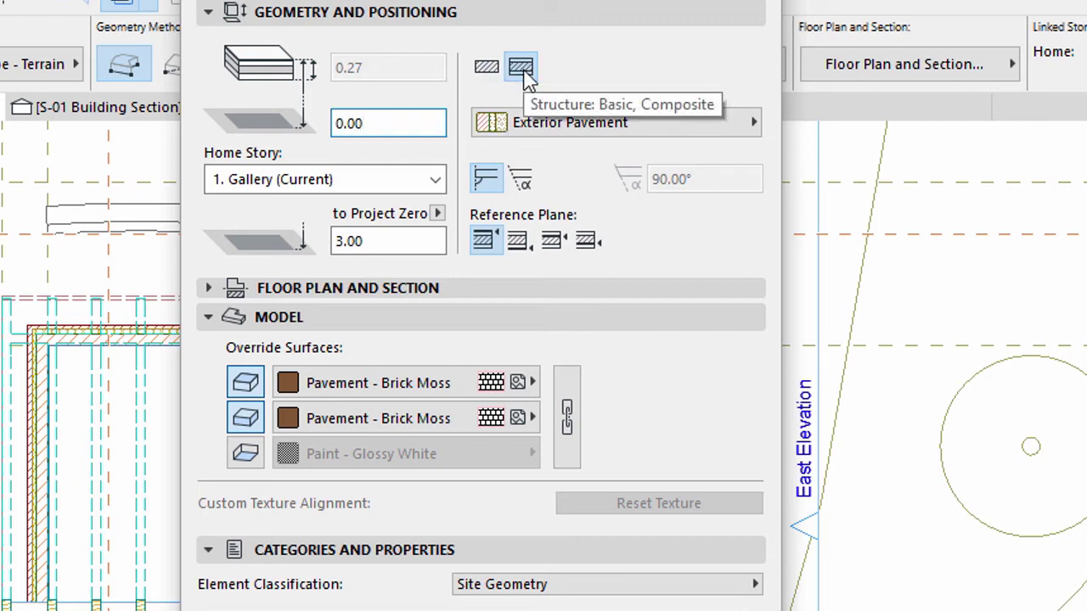
{"action": "left_click", "coordinate": [532, 126]}
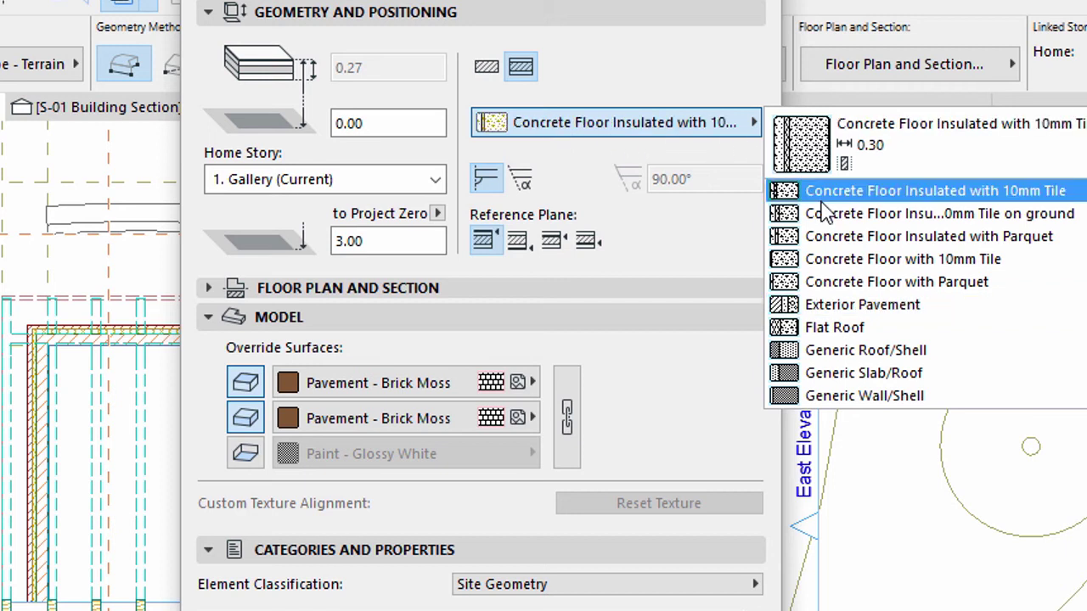
{"action": "left_click", "coordinate": [872, 333]}
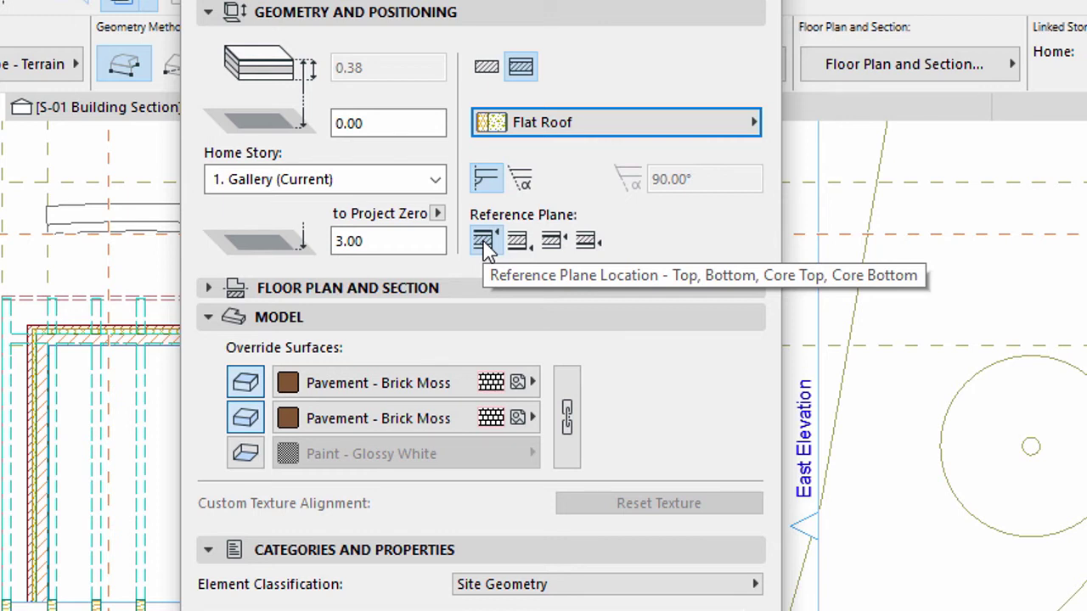
Override slab surfaces: Tiles - White Matte 15x15 top, Brick - White Natural edges, Glossy White bottom
{"action": "left_click", "coordinate": [208, 12]}
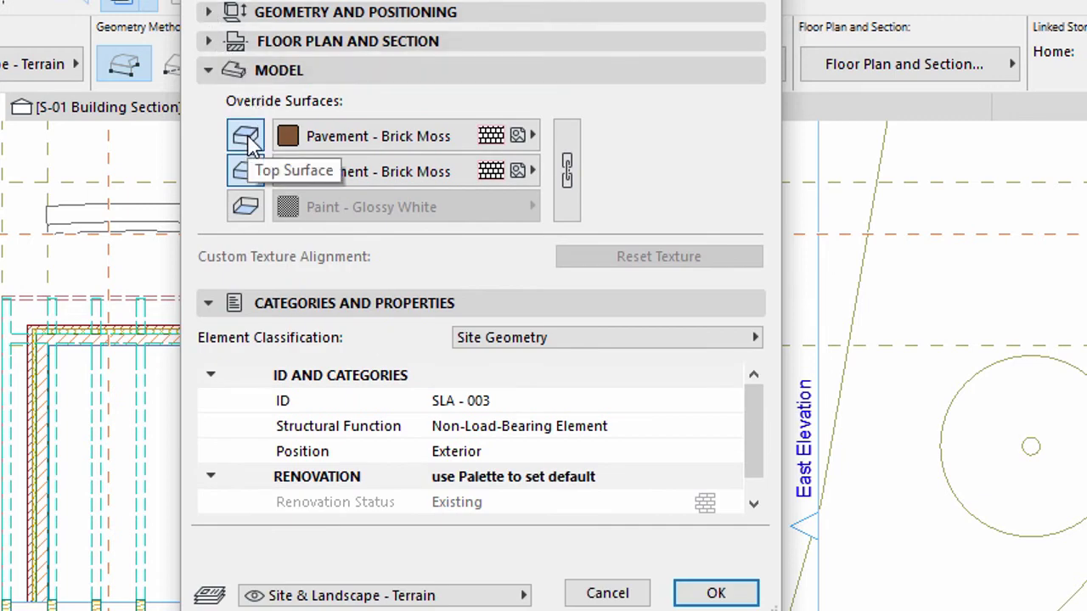
{"action": "left_click", "coordinate": [367, 141]}
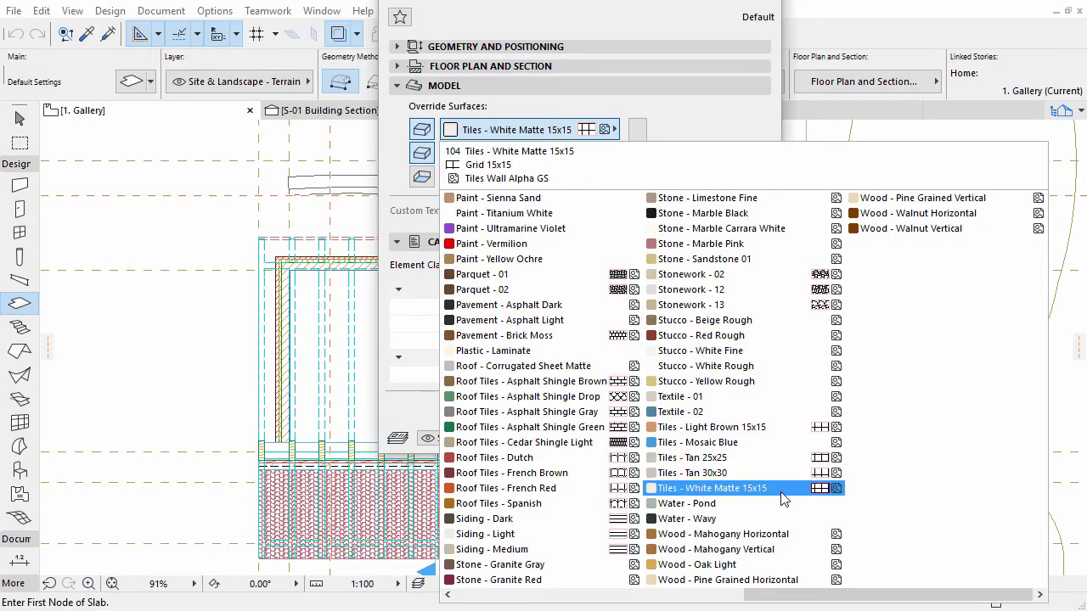
{"action": "left_click", "coordinate": [781, 491]}
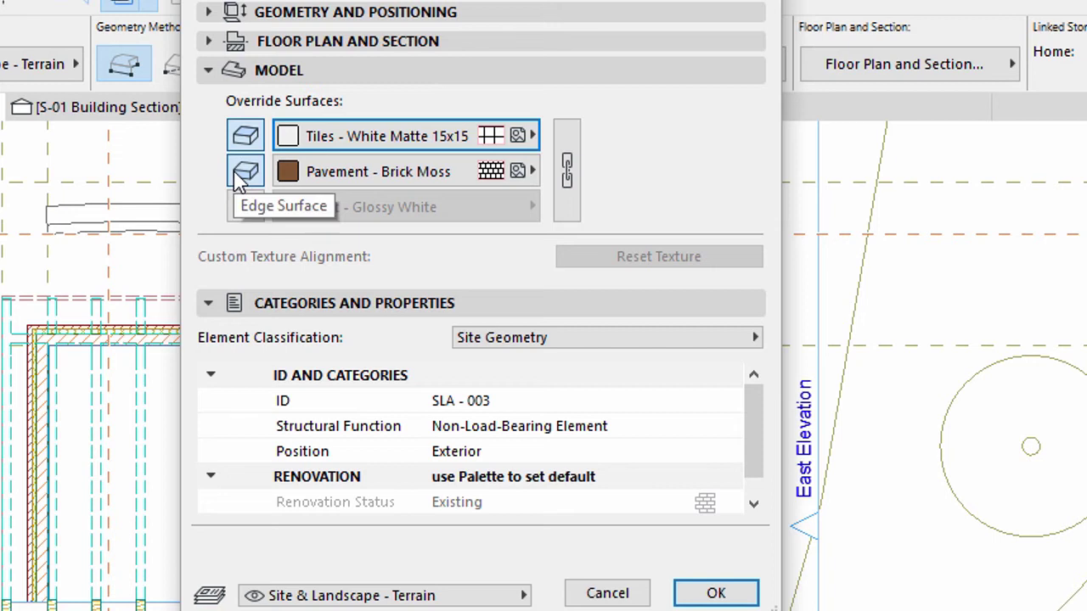
{"action": "left_click", "coordinate": [341, 175]}
{"action": "scroll", "coordinate": [425, 509], "scroll_direction": "up", "scroll_amount": 3}
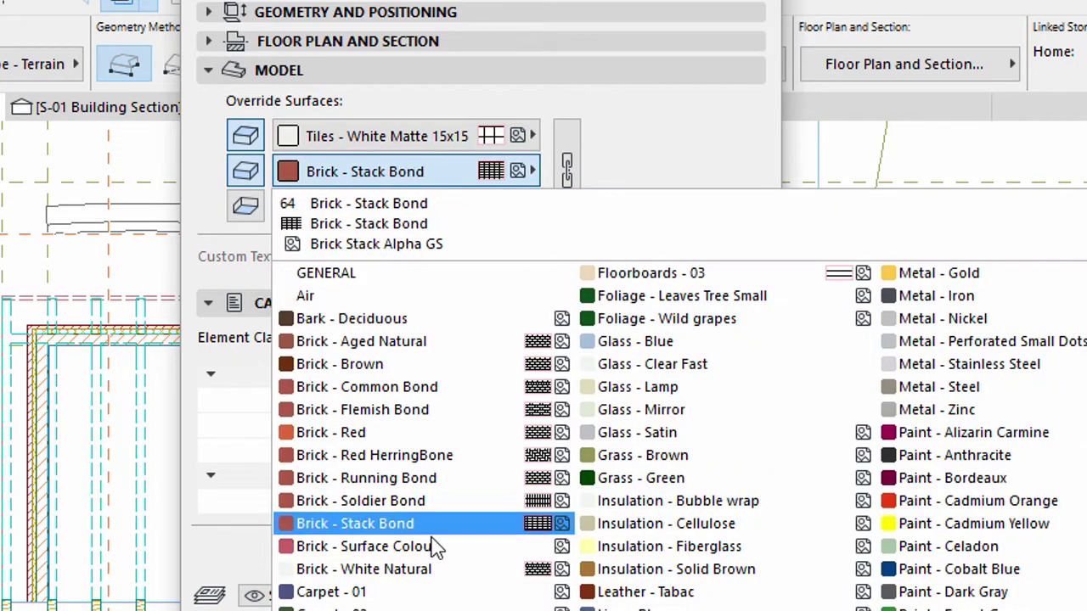
{"action": "left_click", "coordinate": [457, 576]}
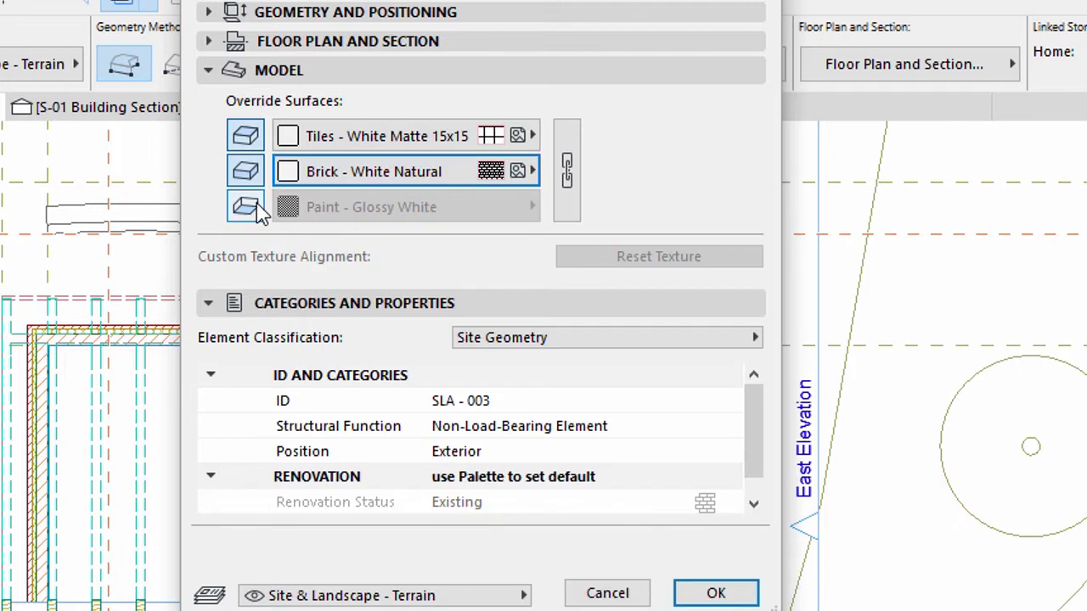
{"action": "left_click", "coordinate": [254, 210]}
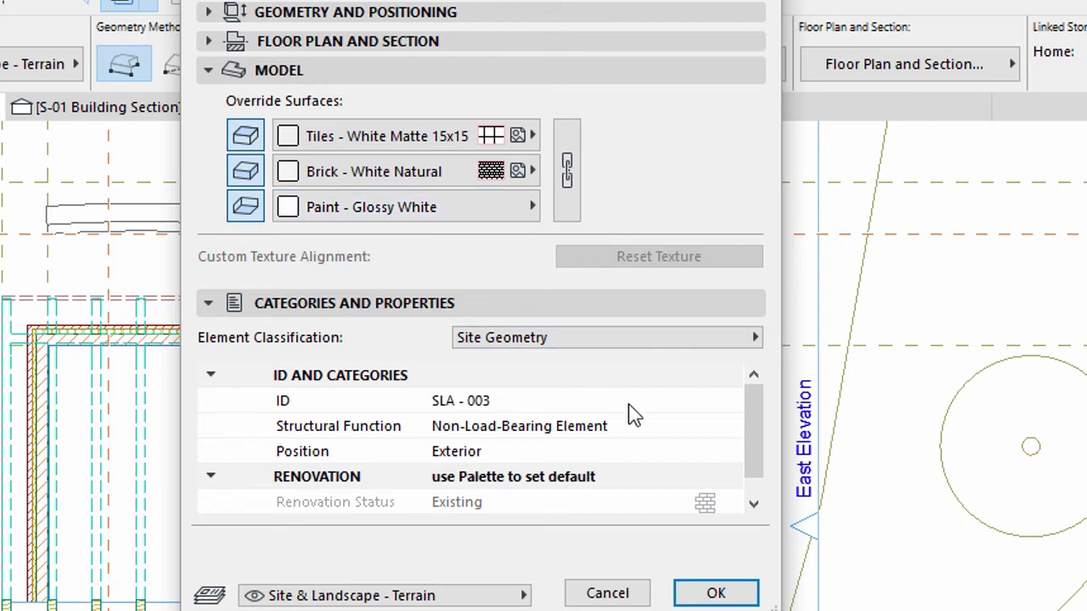
Set the slab's Structural Function to Load-Bearing and Position to Exterior
{"action": "left_click", "coordinate": [735, 431]}
{"action": "left_click", "coordinate": [728, 426]}
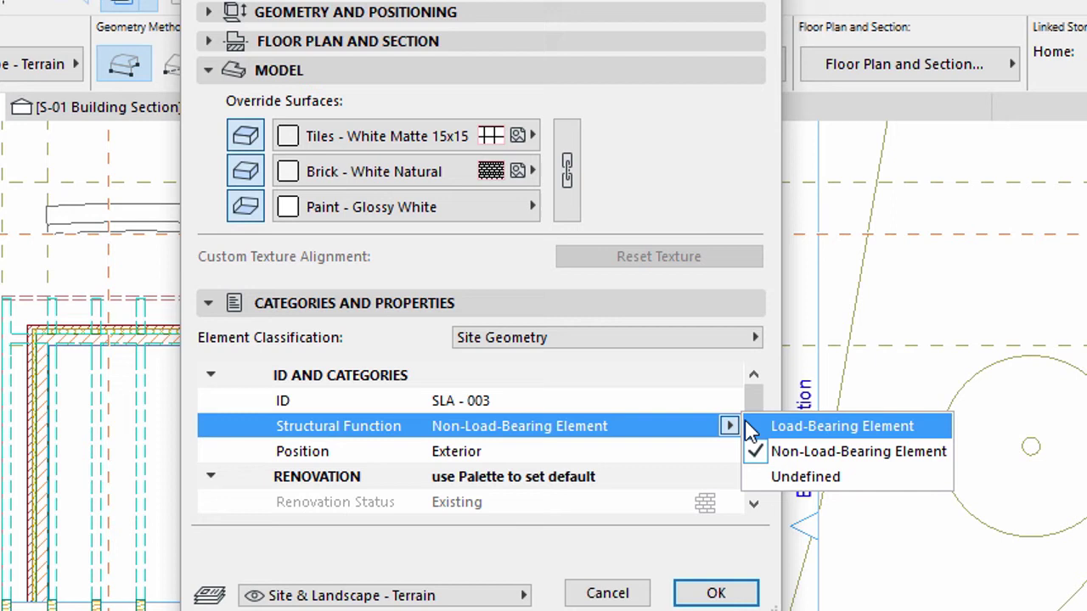
{"action": "left_click", "coordinate": [752, 427]}
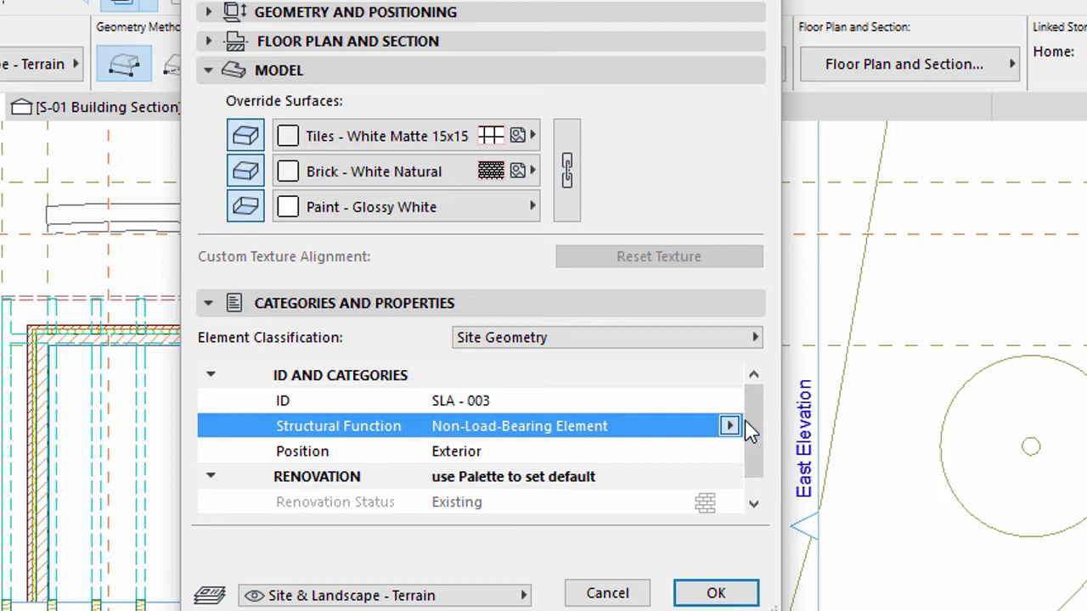
{"action": "left_click", "coordinate": [734, 456]}
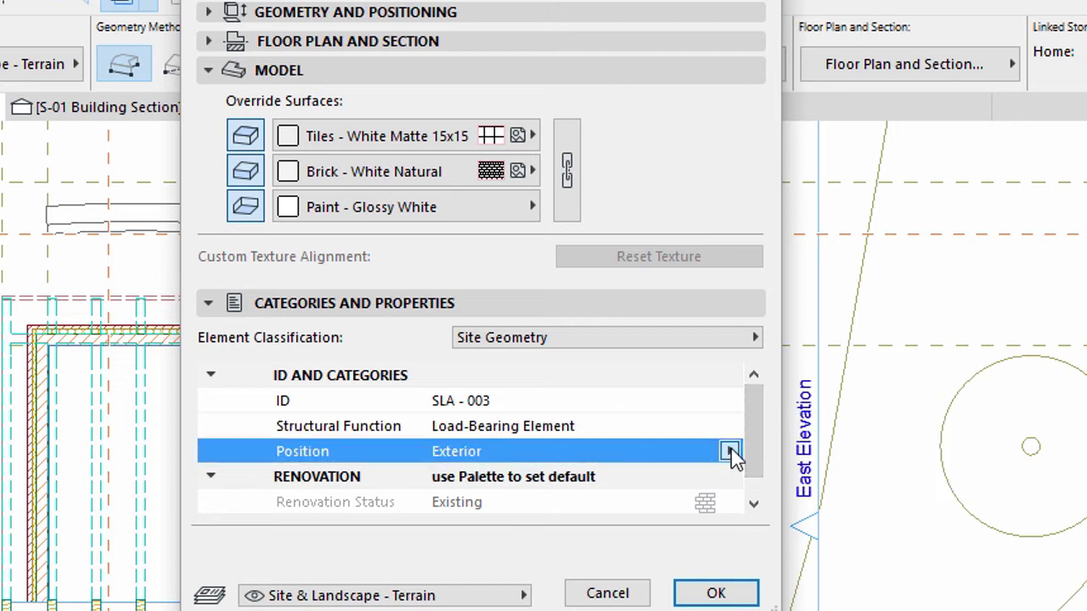
{"action": "left_click", "coordinate": [729, 451]}
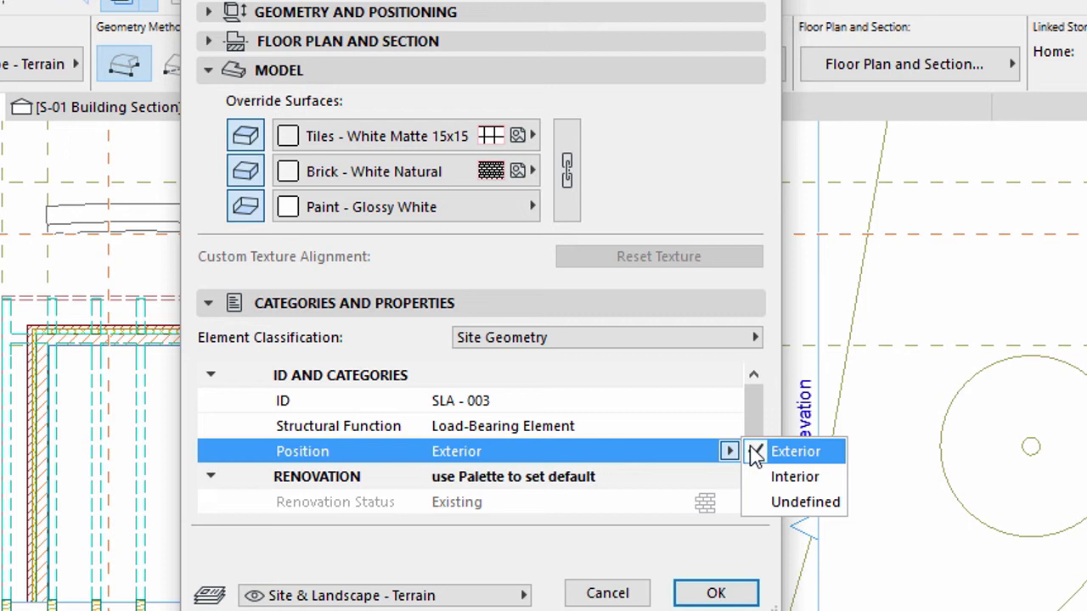
{"action": "left_click", "coordinate": [757, 453]}
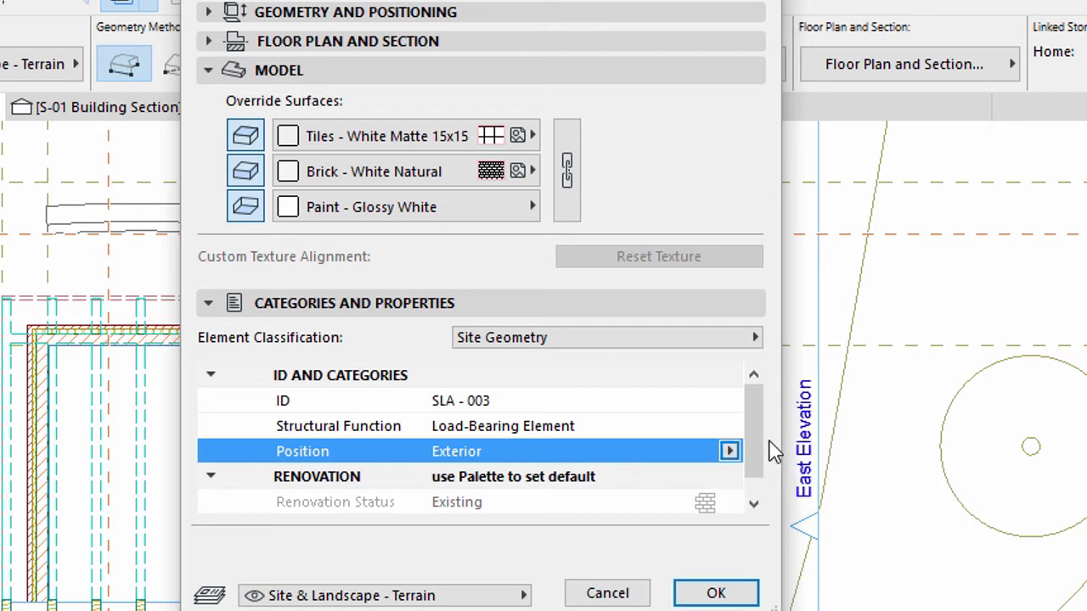
Classify the slab as Slab on the Structural - Bearing layer and accept the defaults
{"action": "left_click", "coordinate": [737, 340]}
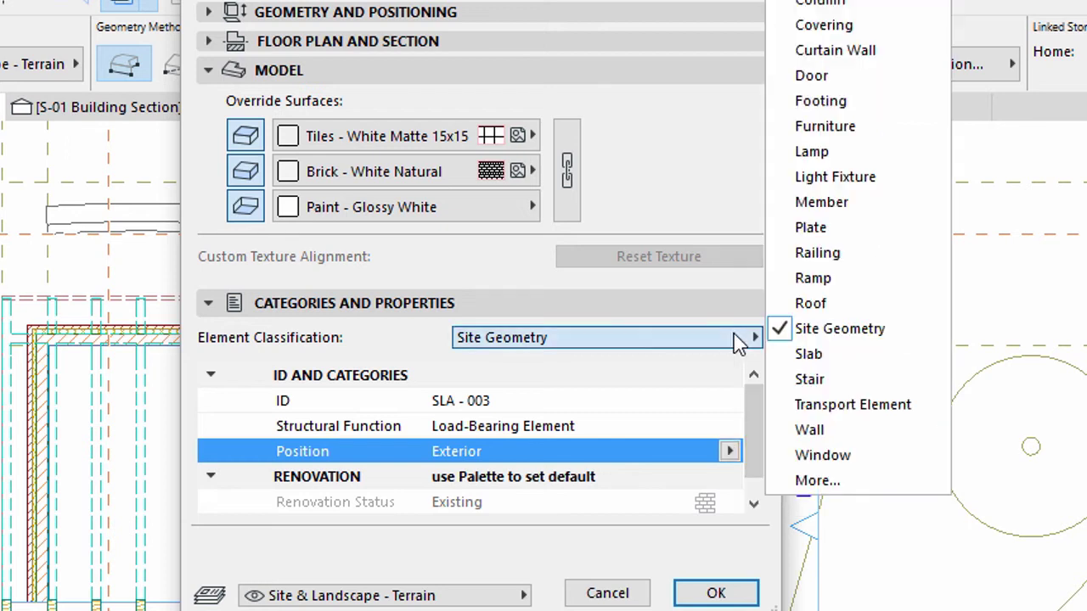
{"action": "left_click", "coordinate": [779, 354]}
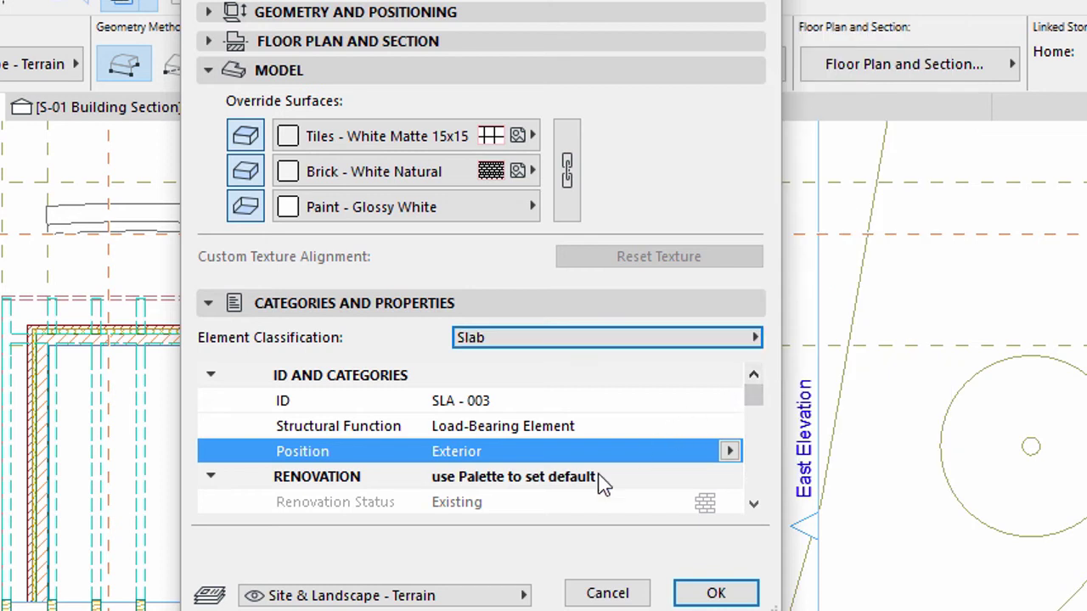
{"action": "left_click", "coordinate": [466, 598]}
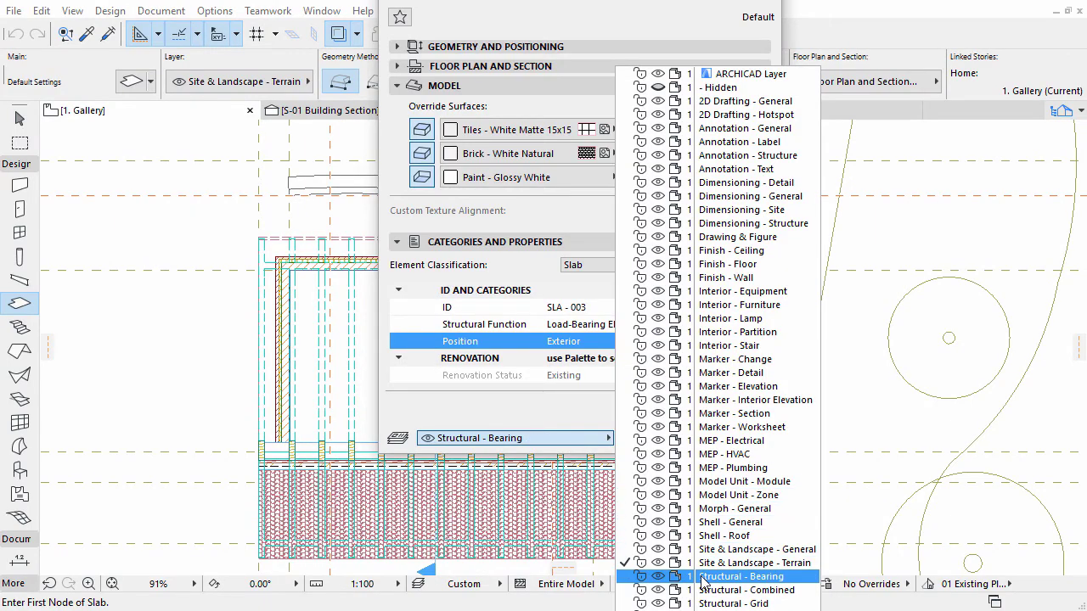
{"action": "left_click", "coordinate": [703, 578]}
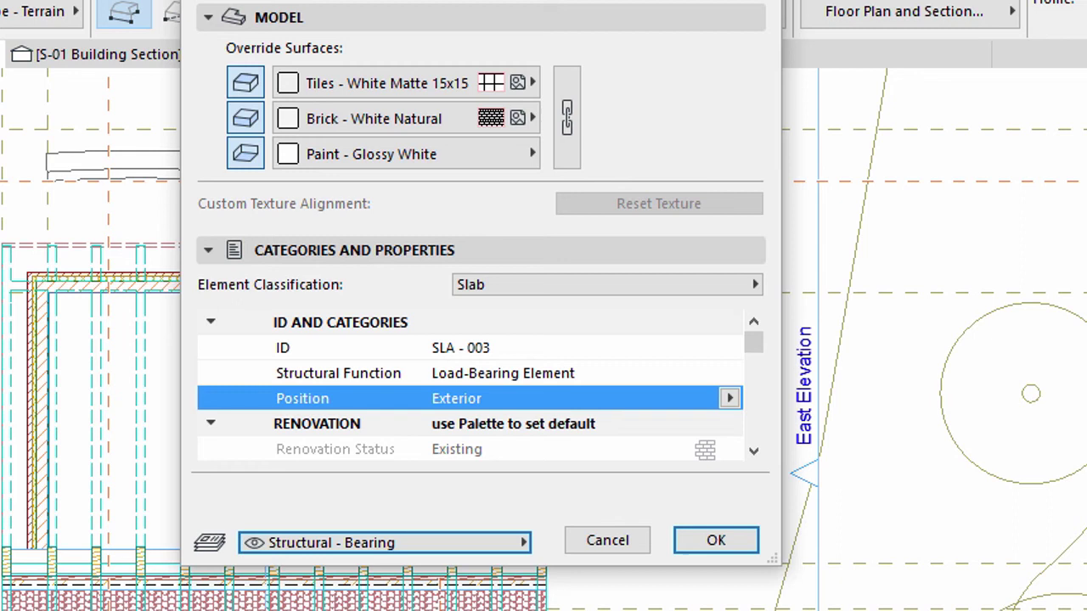
{"action": "left_click", "coordinate": [698, 551]}
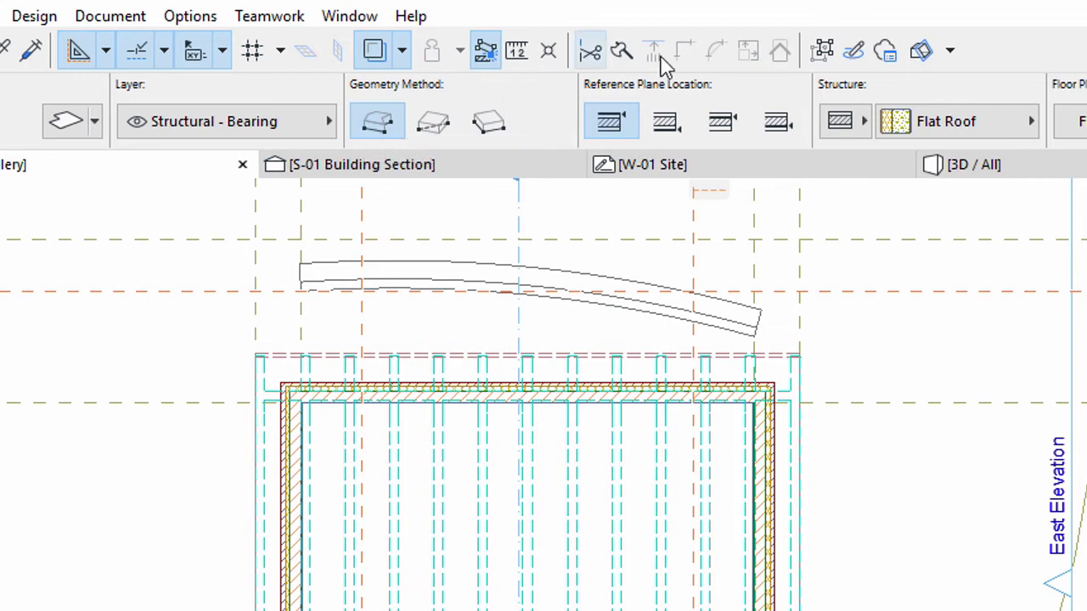
Turn on 3D Cutaway from the toolbar
{"action": "left_click", "coordinate": [932, 56]}
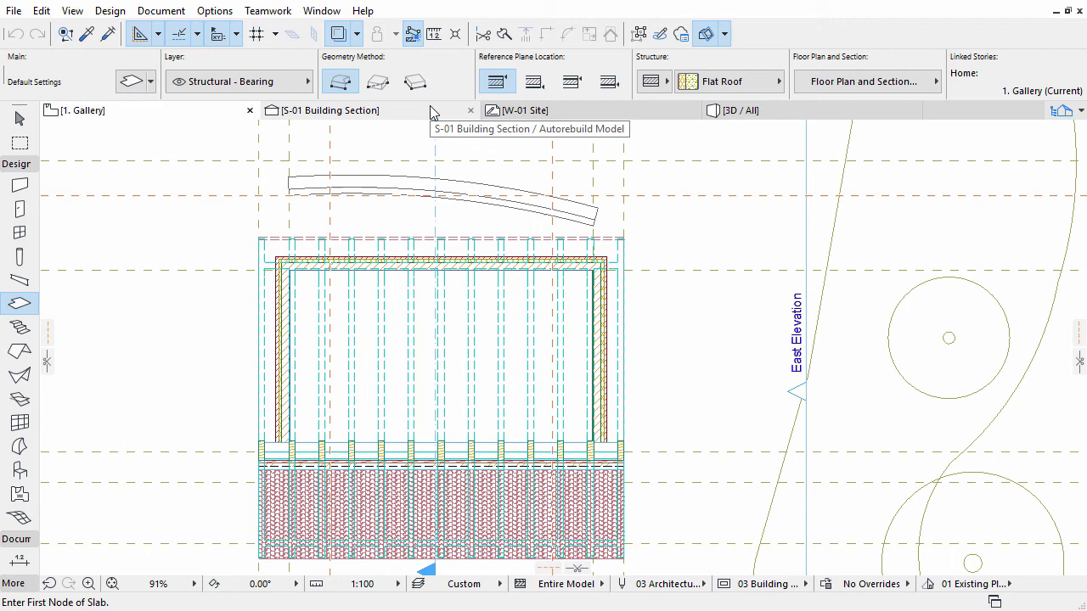
In the S-01 Building Section, place a cutting plane at the 1 Gallery level (+3.000)
{"action": "left_click", "coordinate": [431, 111]}
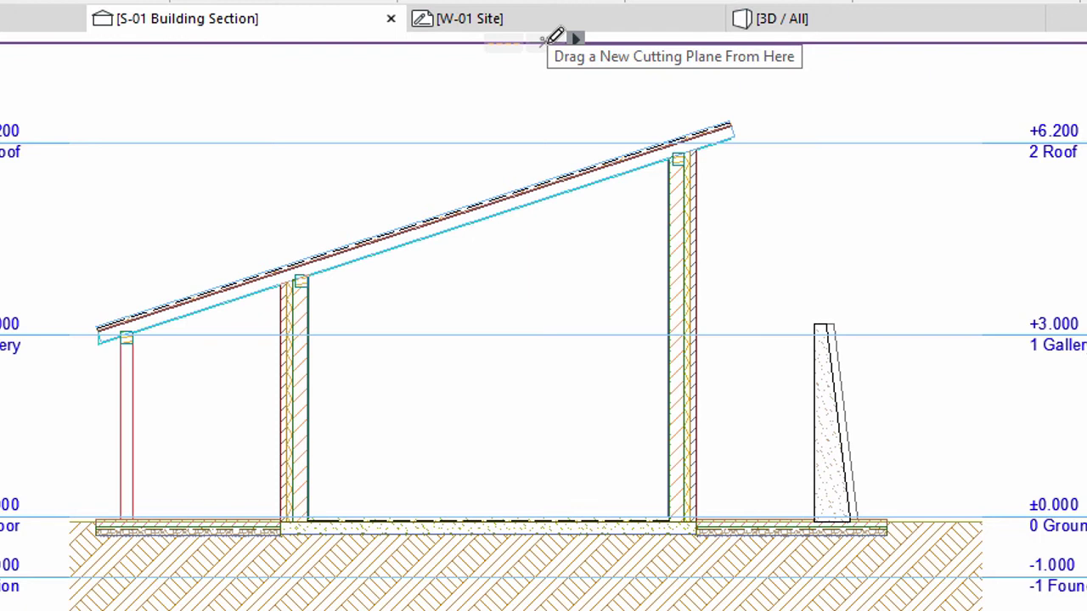
{"action": "mouse_move", "coordinate": [549, 39]}
{"action": "left_mouse_down"}
{"action": "mouse_move", "coordinate": [544, 253]}
{"action": "mouse_move", "coordinate": [560, 344]}
{"action": "left_mouse_up"}
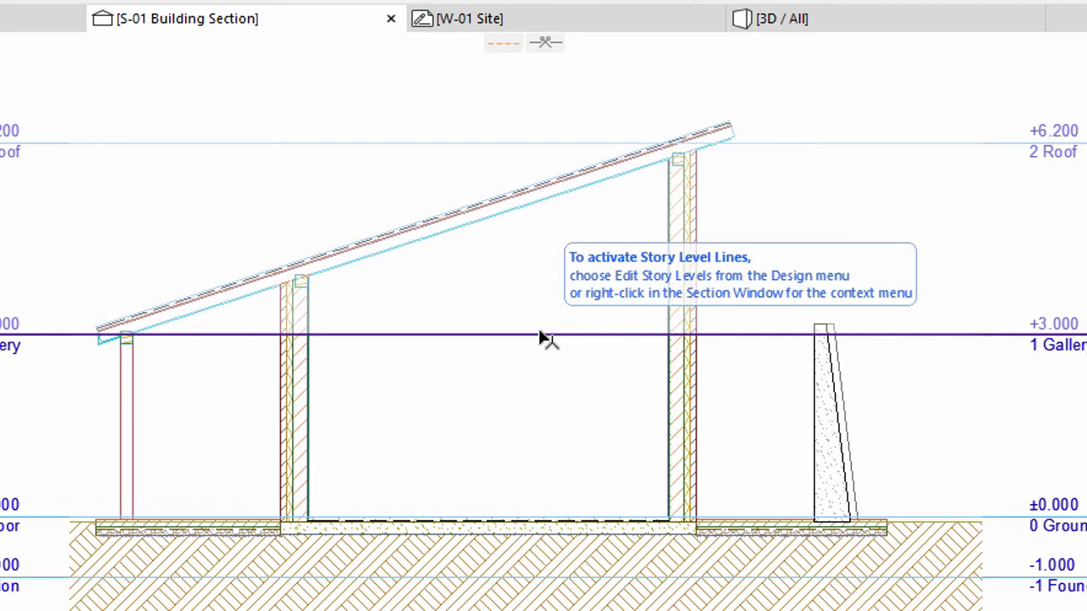
Show the selection in 3D and draw a slab between the pool's side wall and curved stone wall
{"action": "right_click", "coordinate": [541, 334]}
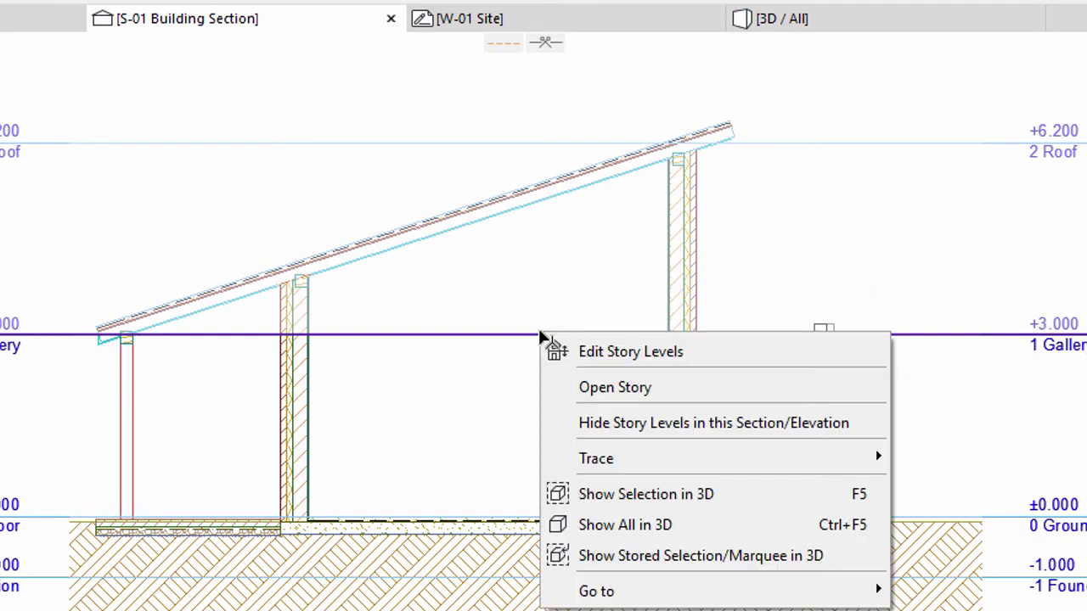
{"action": "left_click", "coordinate": [617, 499]}
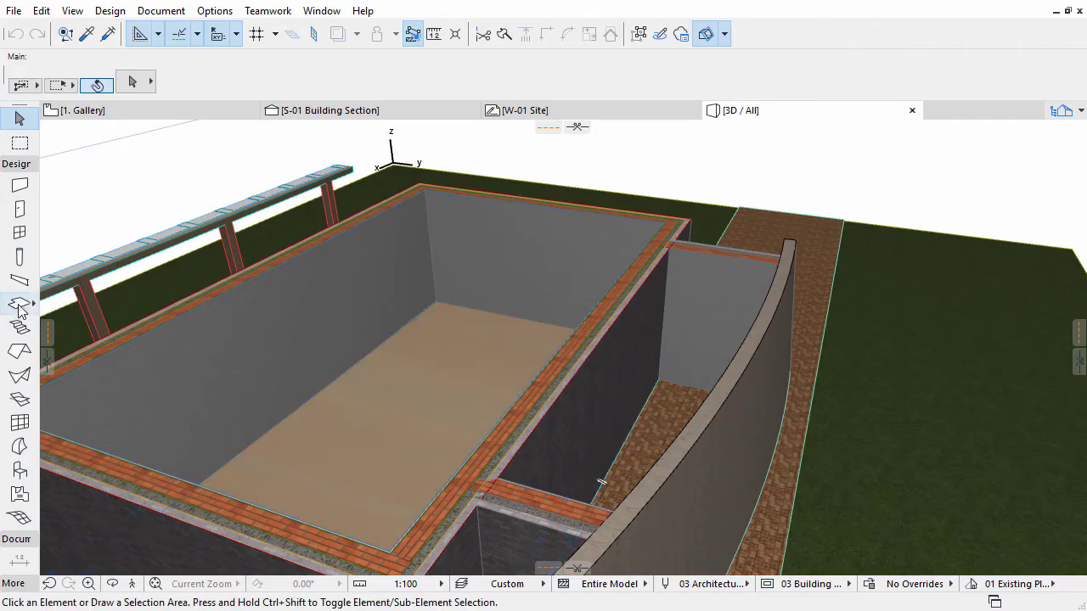
{"action": "left_click", "coordinate": [20, 304]}
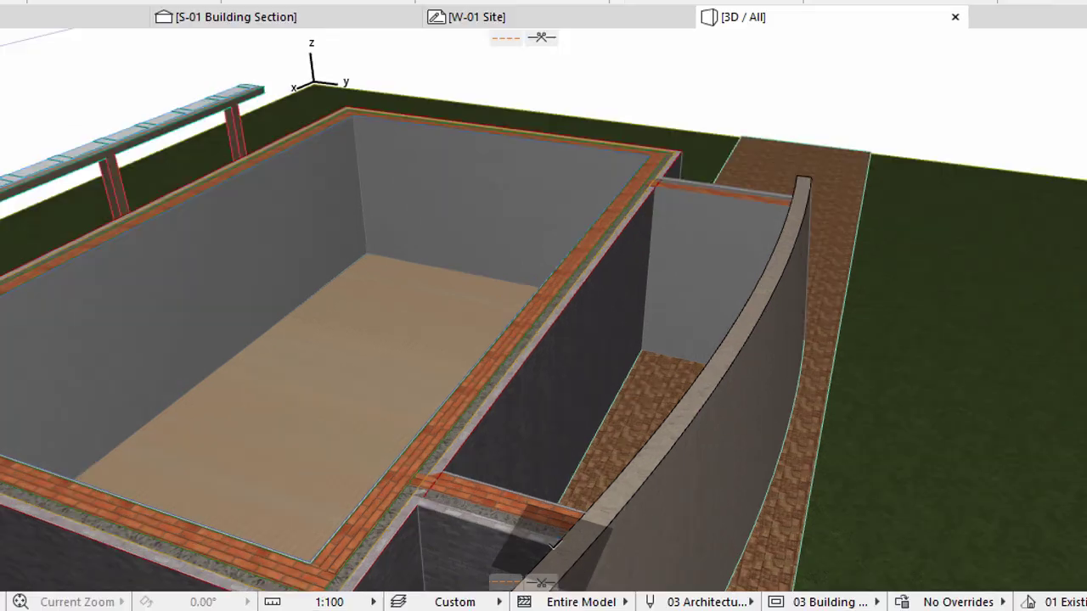
{"action": "left_click", "coordinate": [555, 544]}
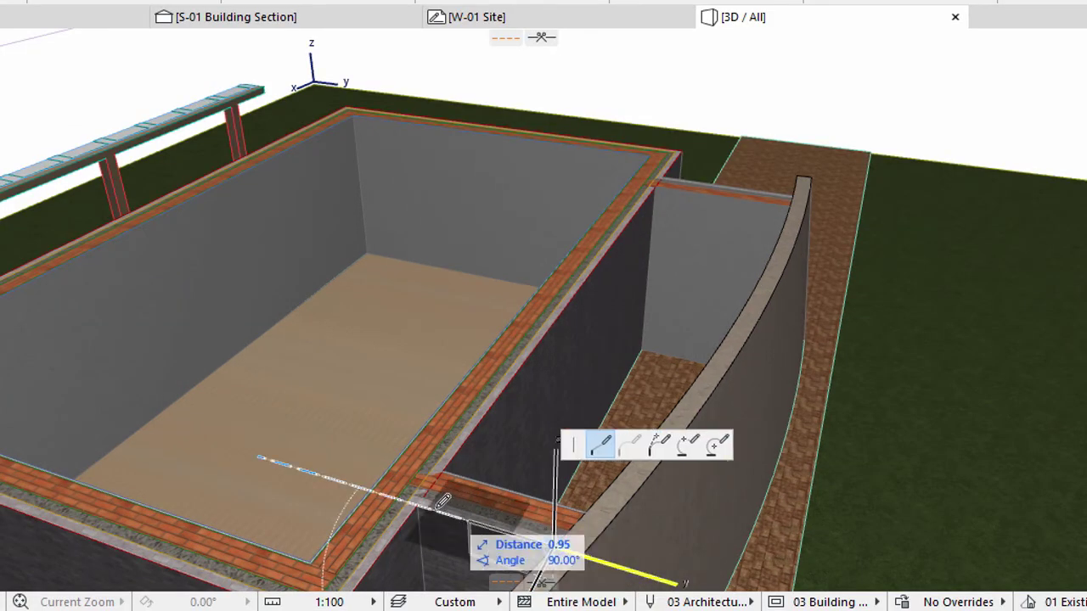
{"action": "left_click", "coordinate": [374, 488]}
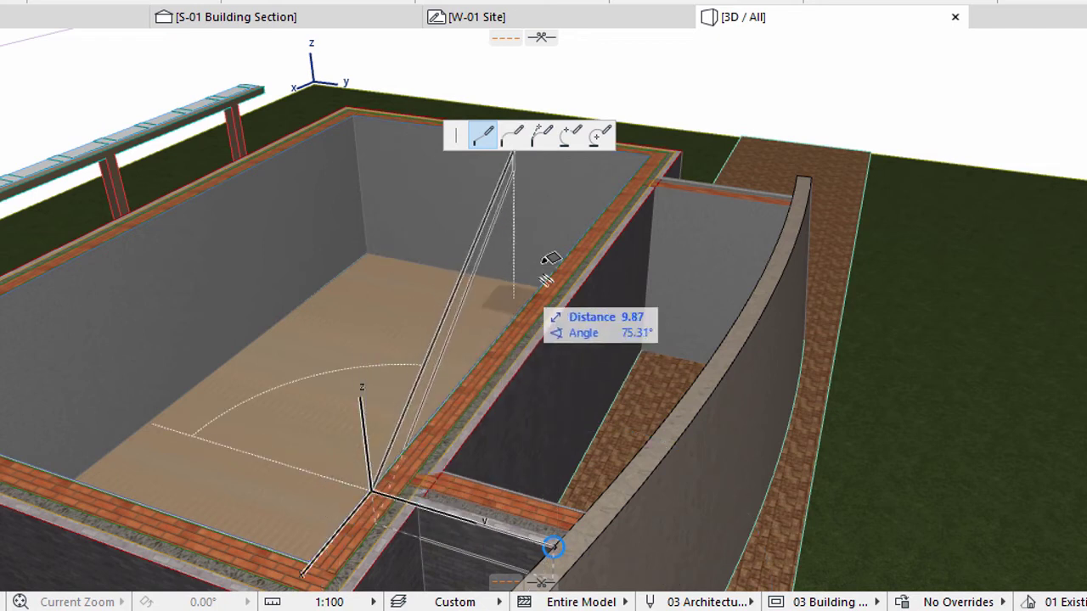
{"action": "left_click", "coordinate": [640, 163]}
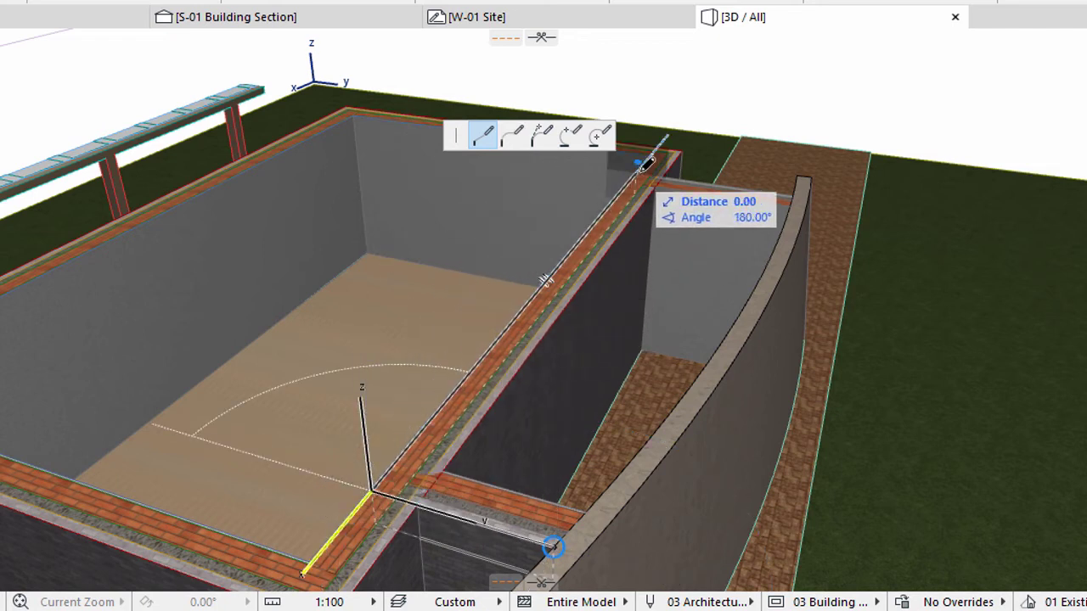
{"action": "left_click", "coordinate": [801, 190]}
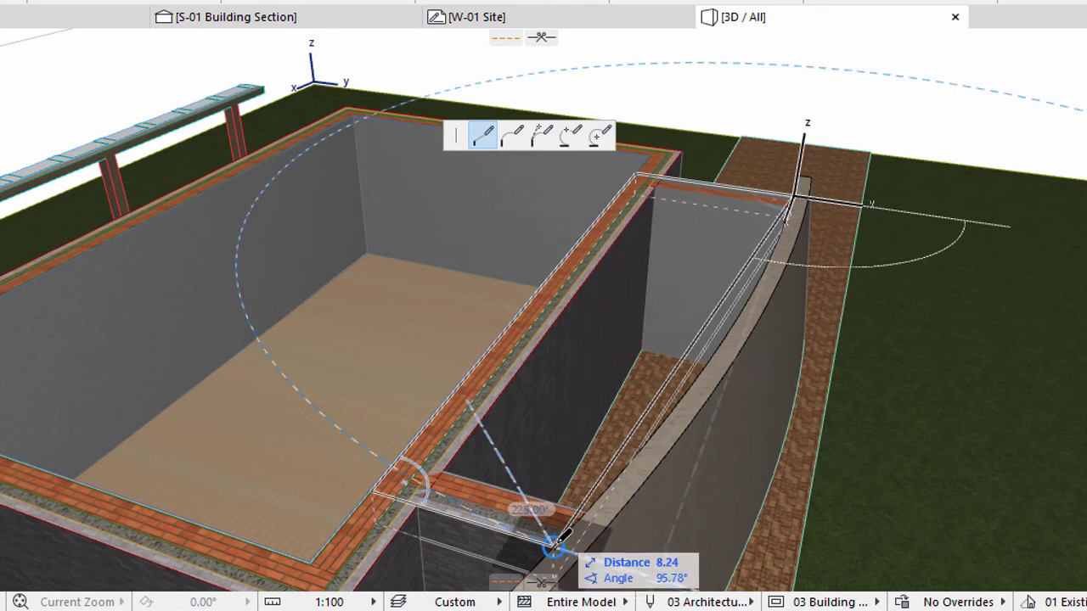
{"action": "left_click", "coordinate": [554, 546]}
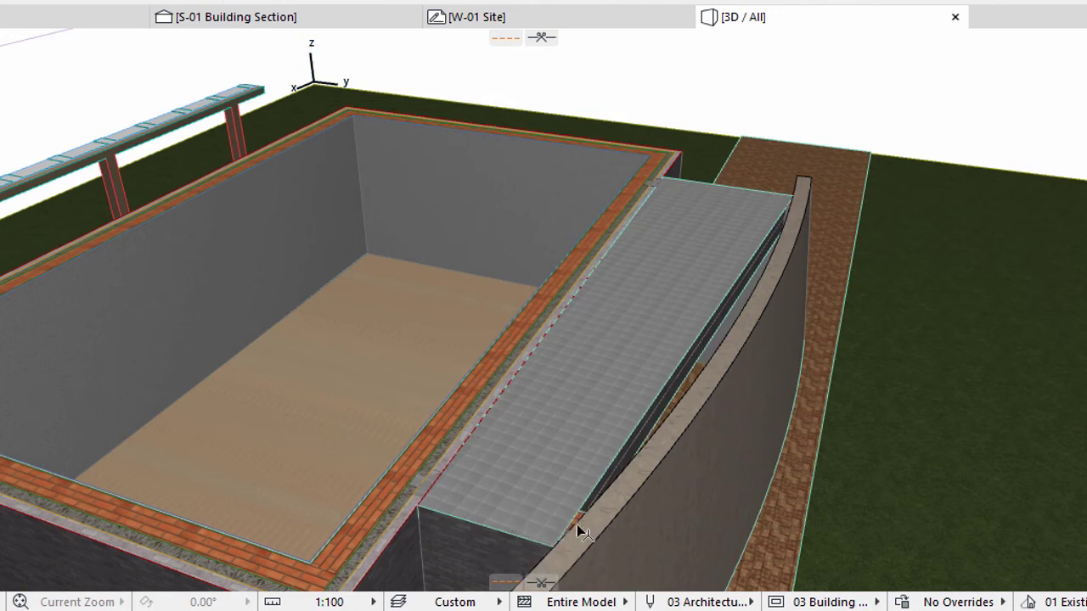
Curve the slab's outer edge to follow the arc of the stone wall
{"action": "left_click", "coordinate": [623, 445]}
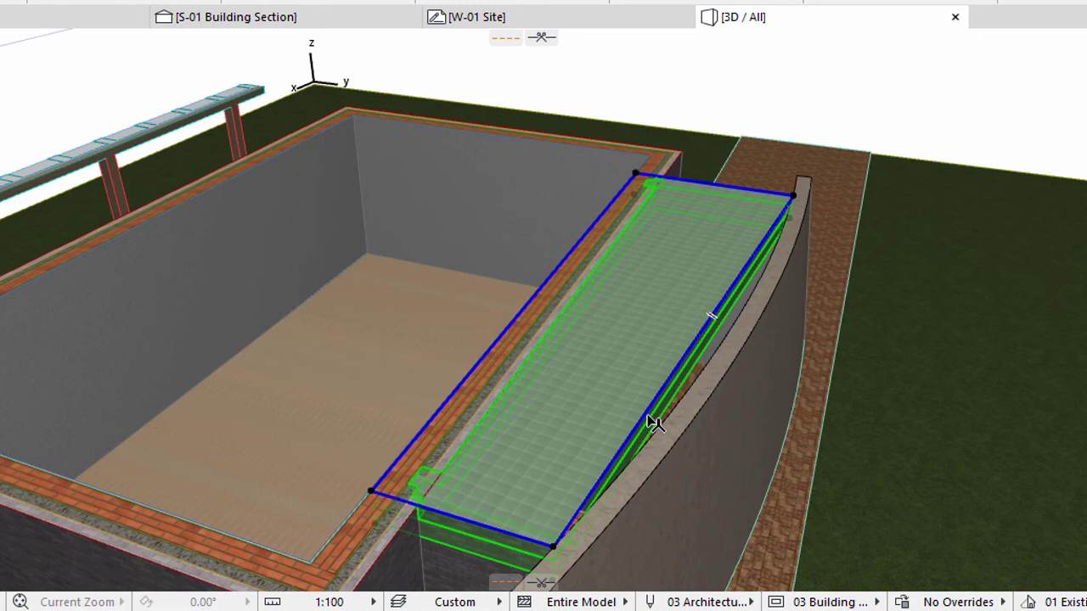
{"action": "left_click", "coordinate": [677, 376]}
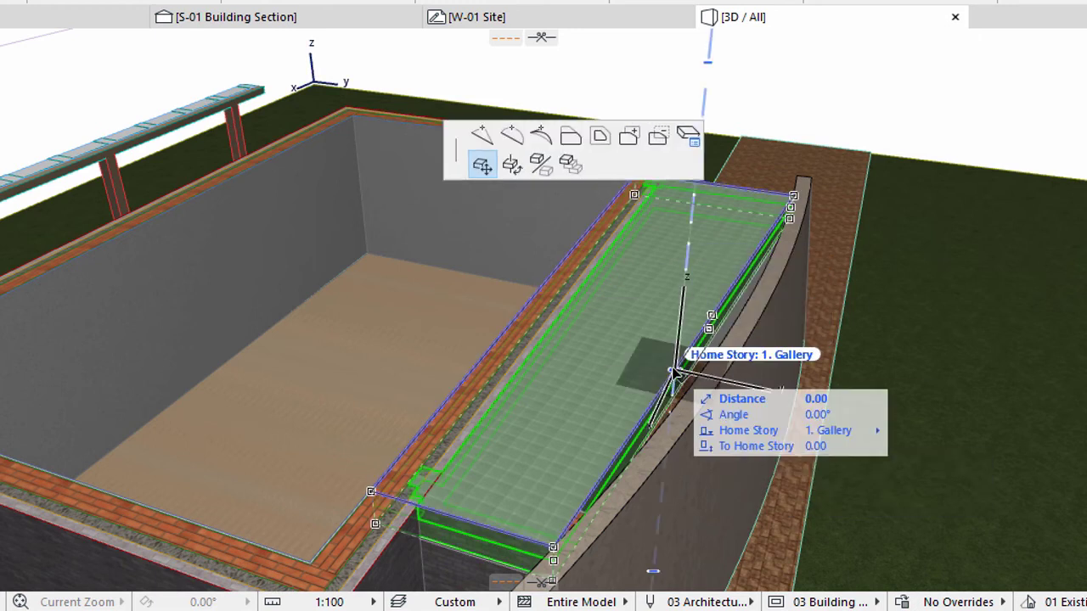
{"action": "left_click", "coordinate": [510, 138]}
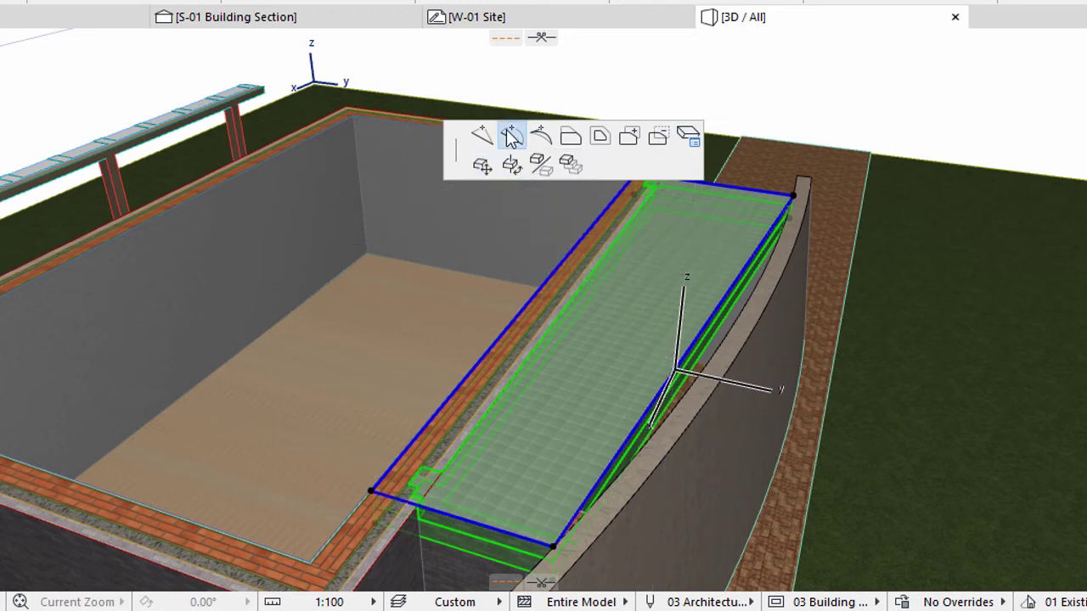
{"action": "left_click", "coordinate": [696, 376]}
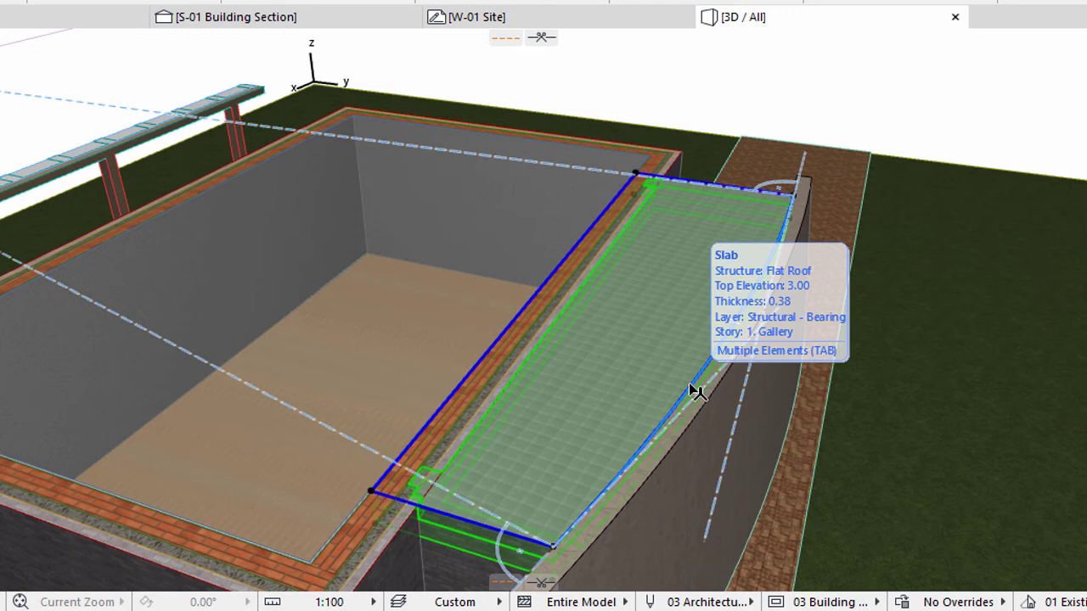
Offset the slab's curved edge by 0.15 so it meets the stone wall
{"action": "left_click", "coordinate": [695, 390]}
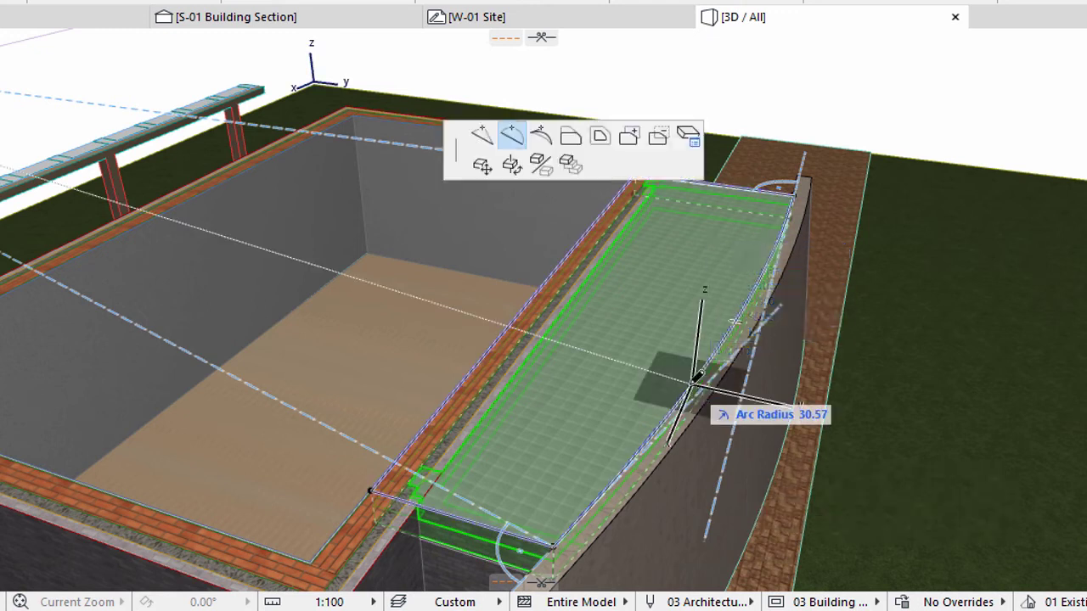
{"action": "left_click", "coordinate": [574, 140]}
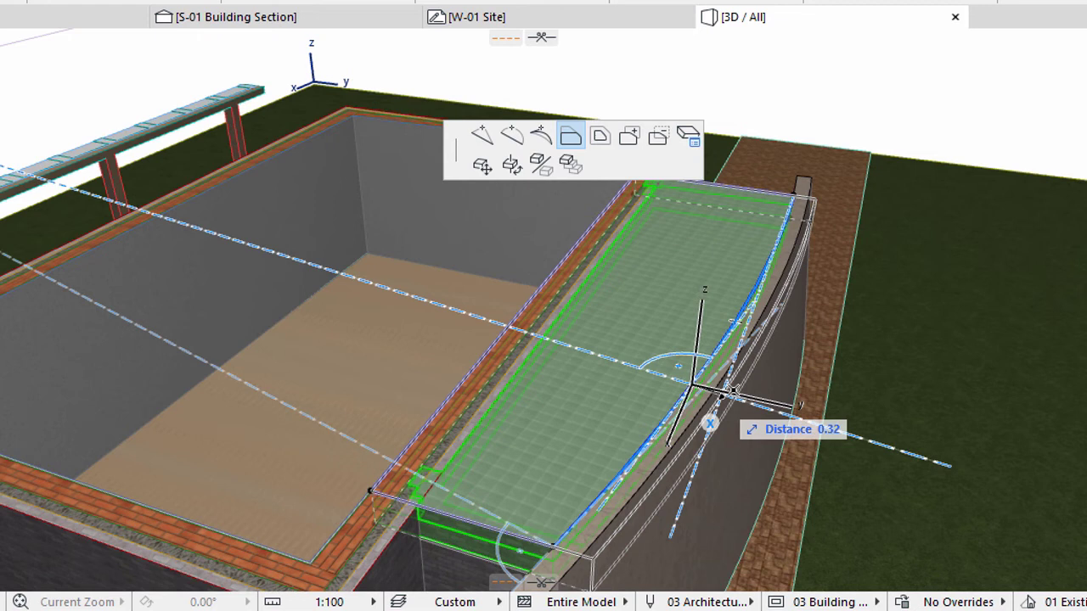
{"action": "key", "text": "Tab"}
{"action": "type", "text": "0"}
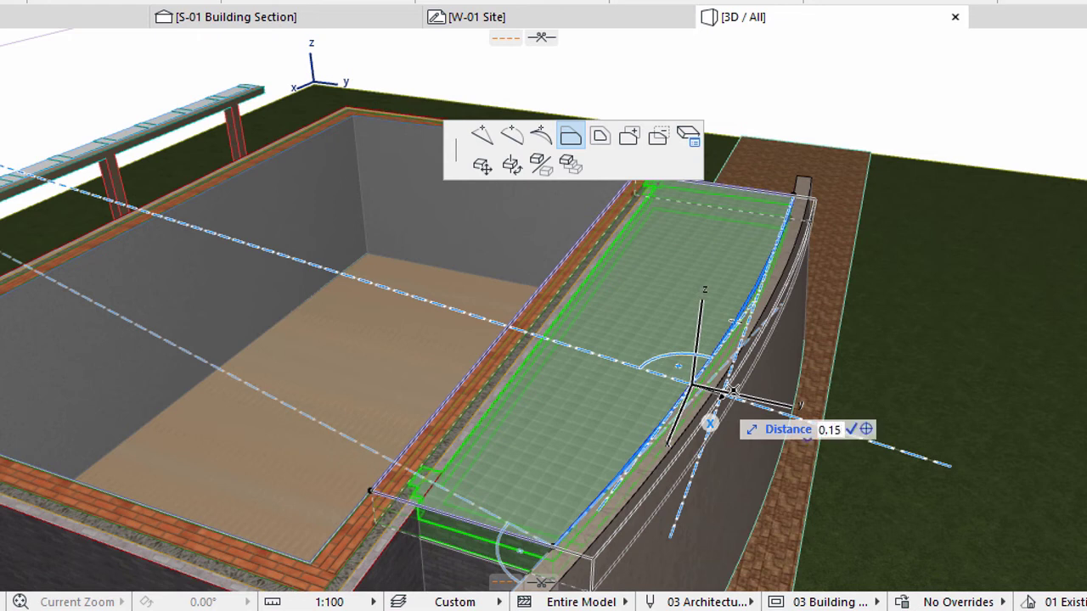
{"action": "type", "text": ".15"}
{"action": "key", "text": "Return"}
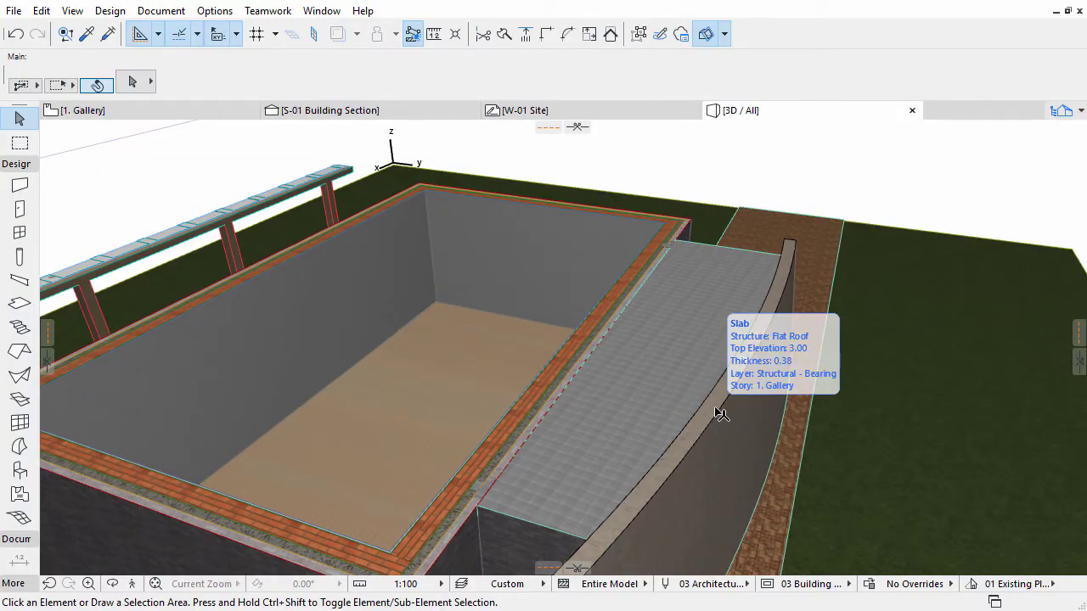
Turn off 3D Cutaway and reset the terrace slab's 3D texture alignment
{"action": "left_click", "coordinate": [704, 40]}
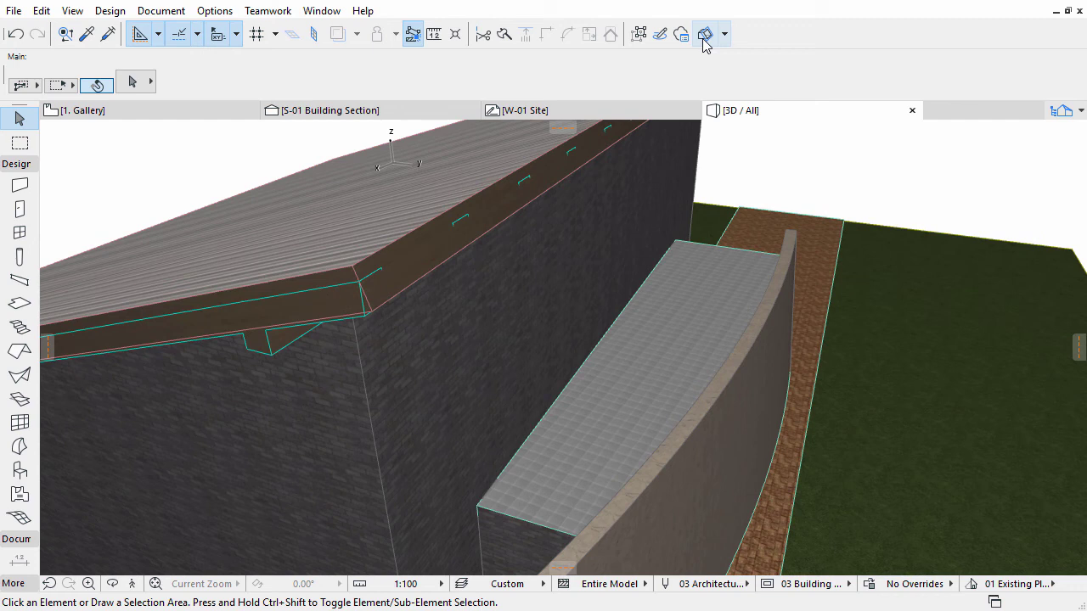
{"action": "left_click", "coordinate": [694, 295]}
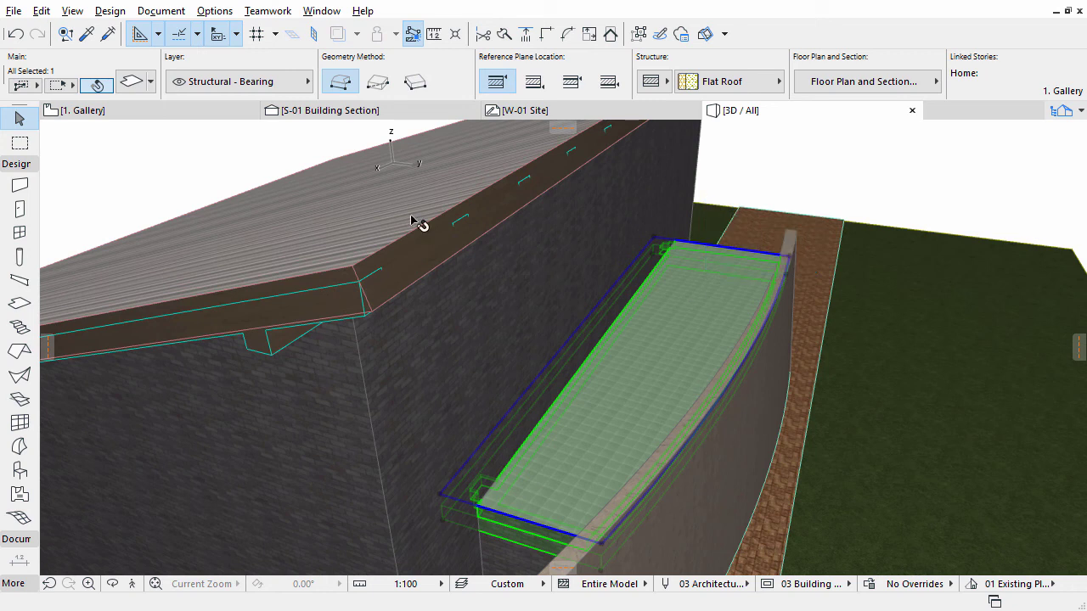
{"action": "left_click", "coordinate": [159, 12]}
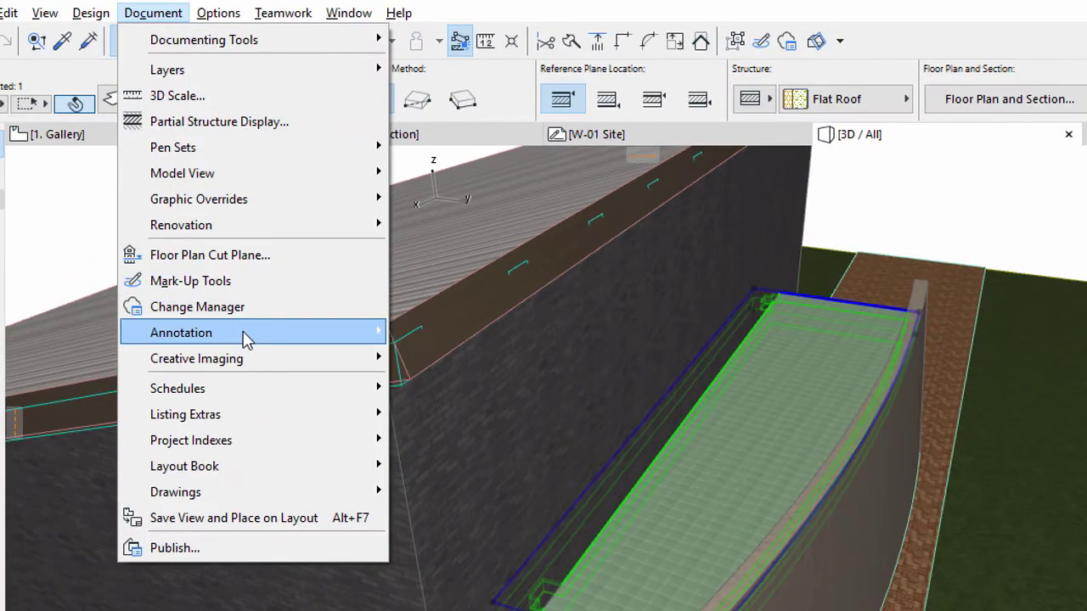
{"action": "mouse_move", "coordinate": [247, 292]}
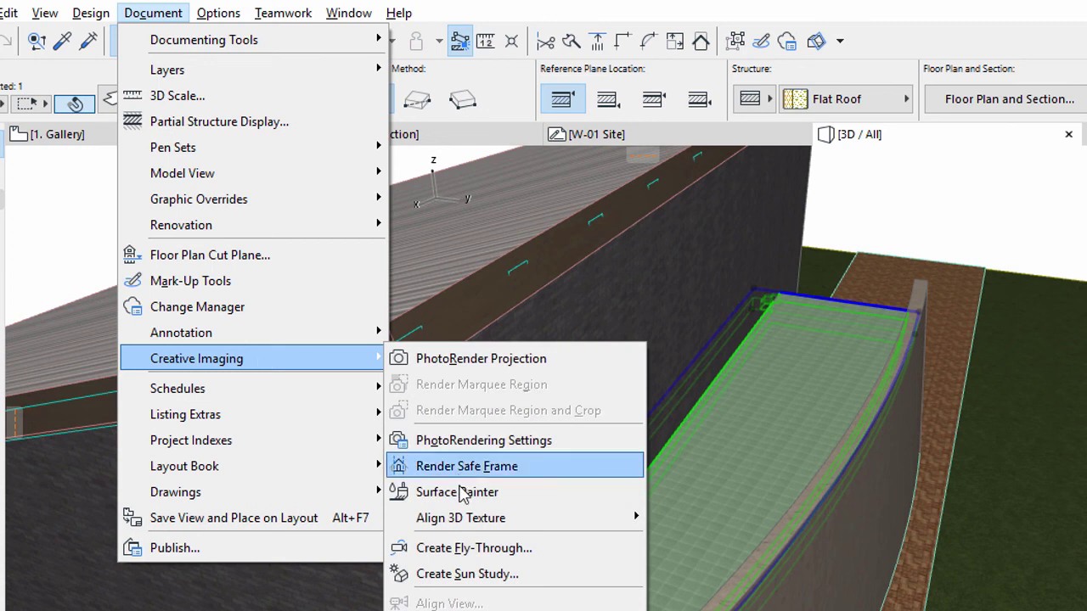
{"action": "mouse_move", "coordinate": [480, 520]}
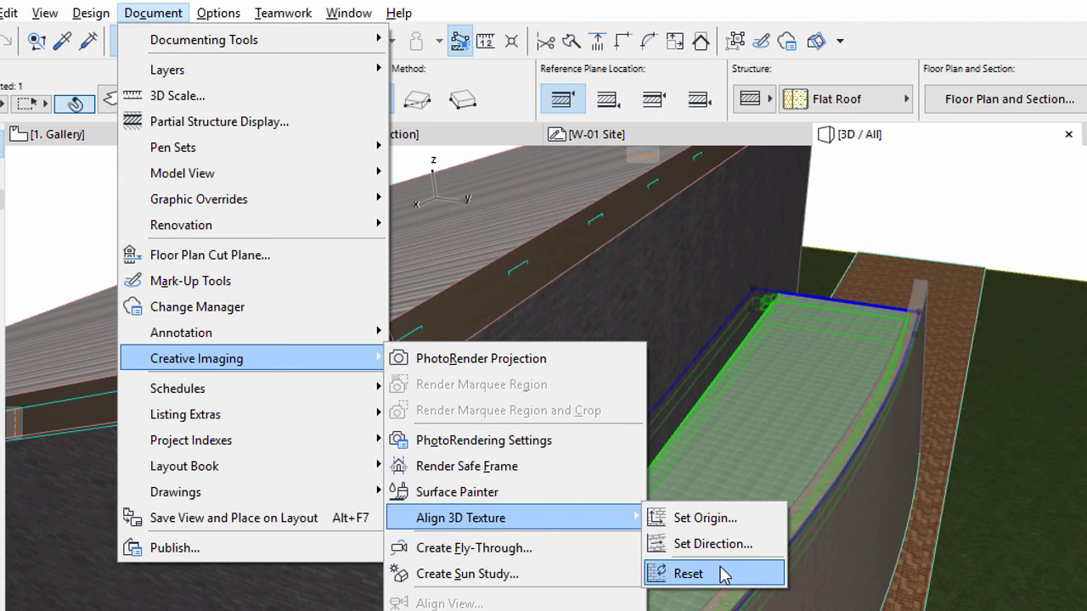
{"action": "left_click", "coordinate": [724, 575]}
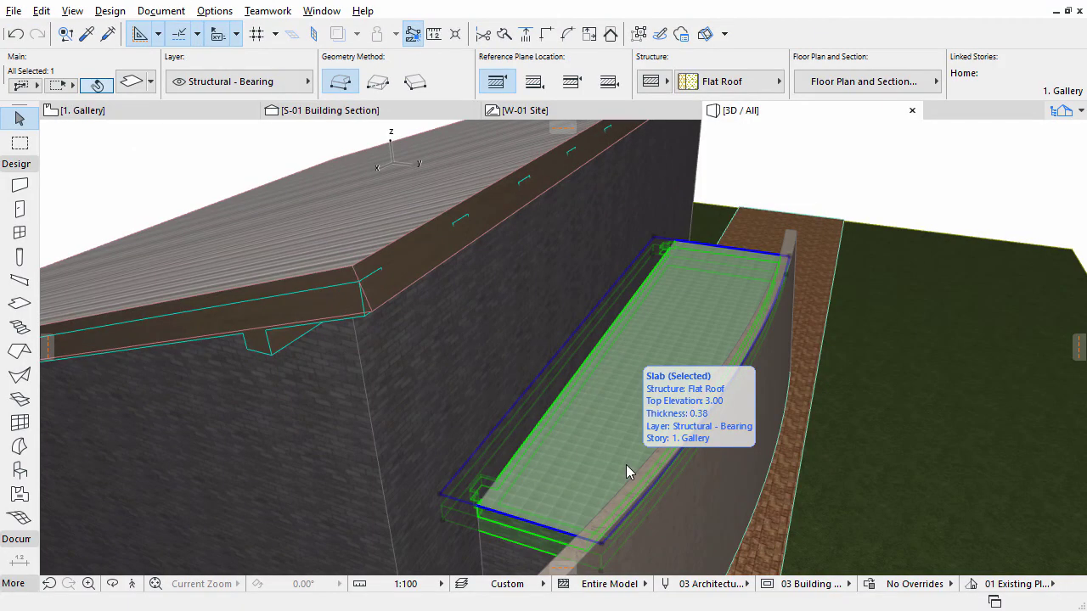
Set the Flat Roof composite's Insulation - Fiber Hard skin to 0.20 thick, giving 0.46 total
{"action": "right_click", "coordinate": [626, 464]}
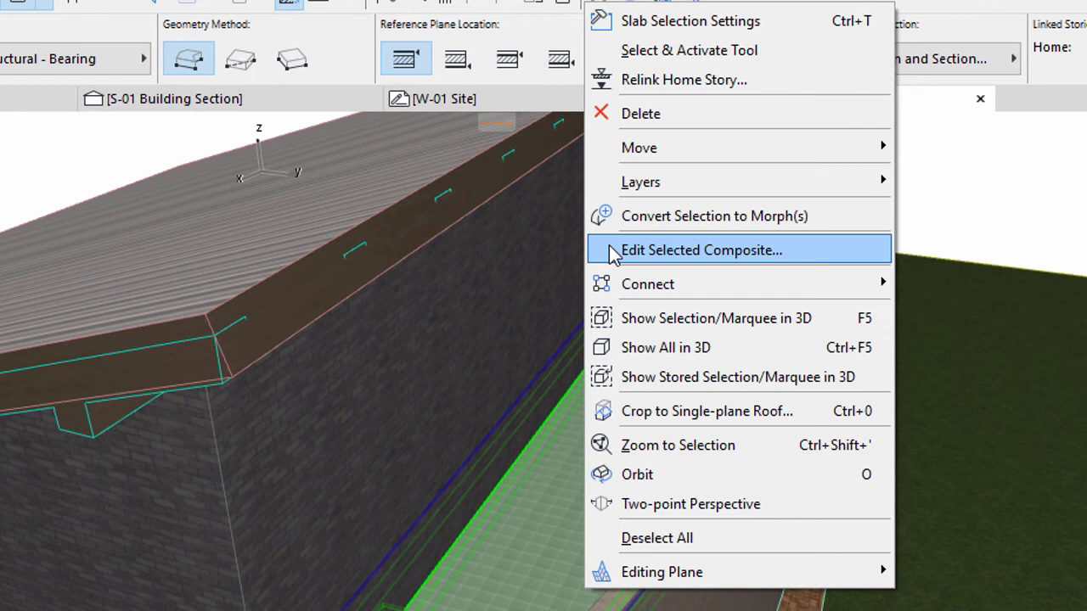
{"action": "left_click", "coordinate": [613, 251]}
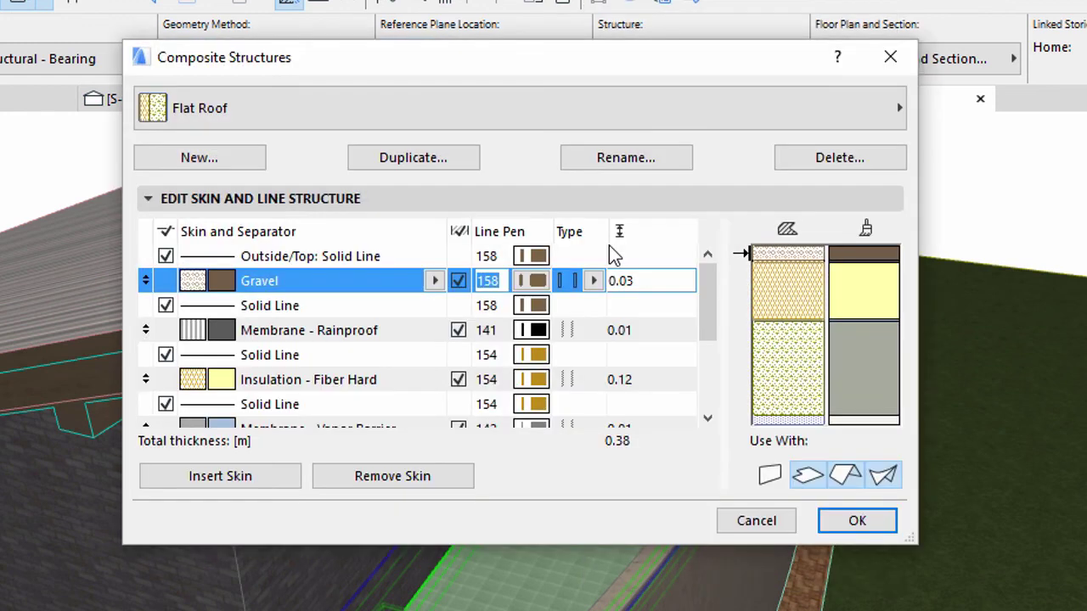
{"action": "left_click", "coordinate": [416, 388]}
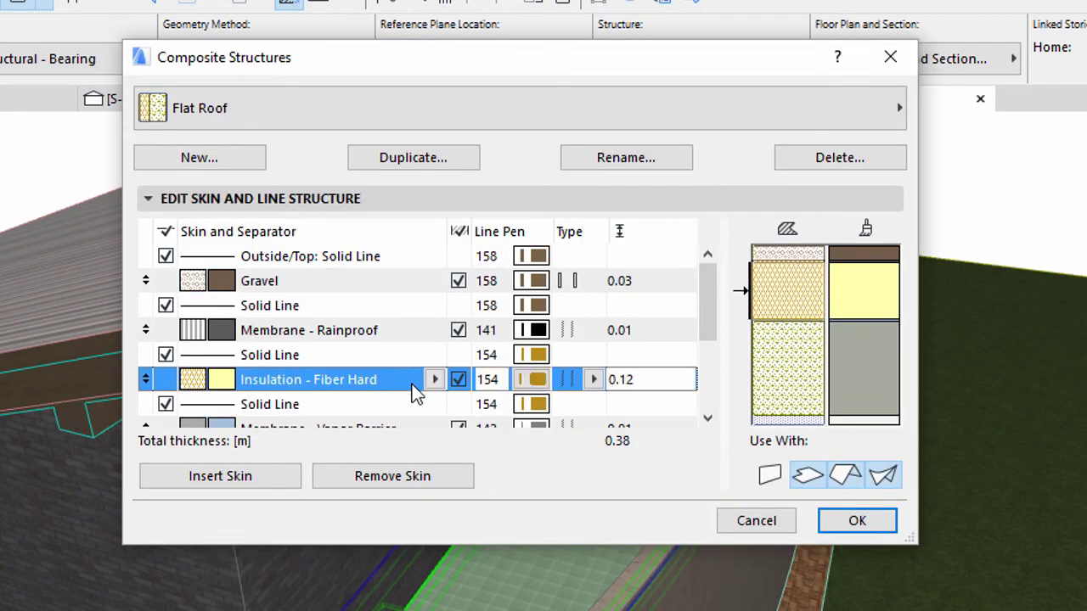
{"action": "double_click", "coordinate": [633, 378]}
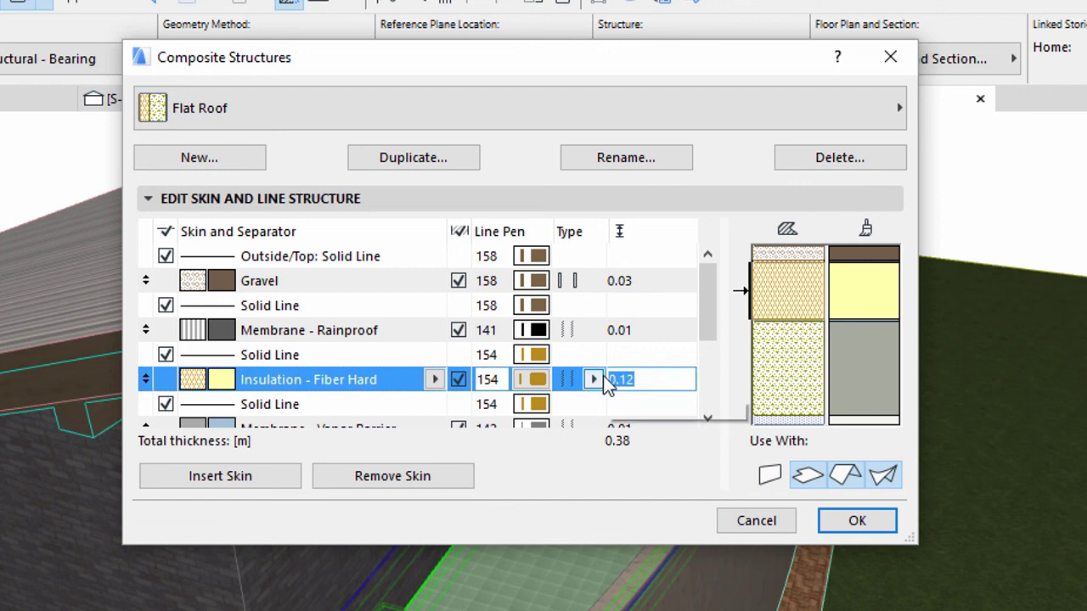
{"action": "type", "text": "0.20"}
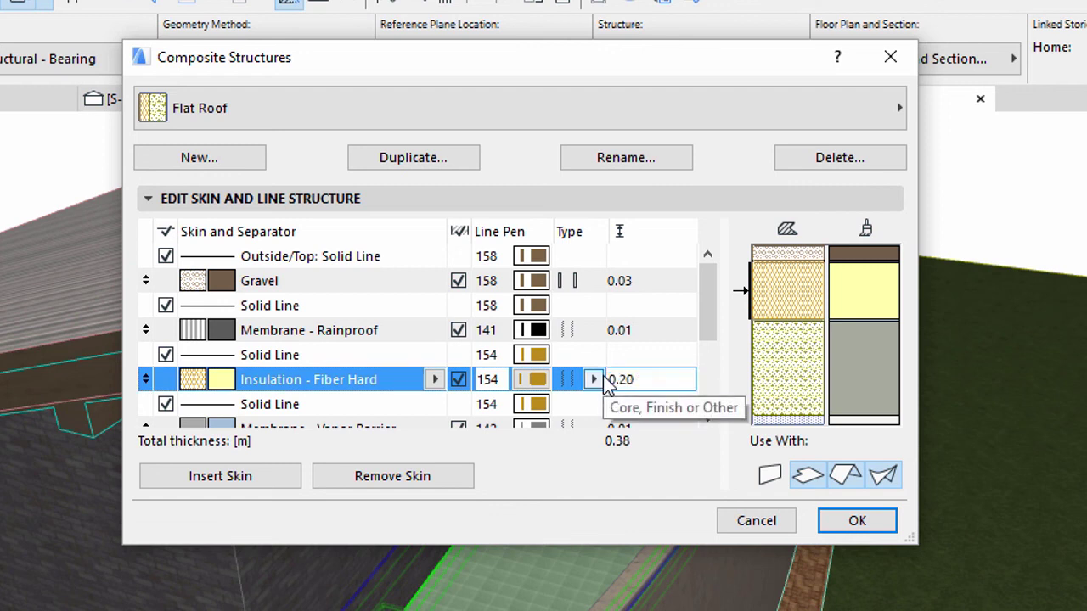
{"action": "key", "text": "Return"}
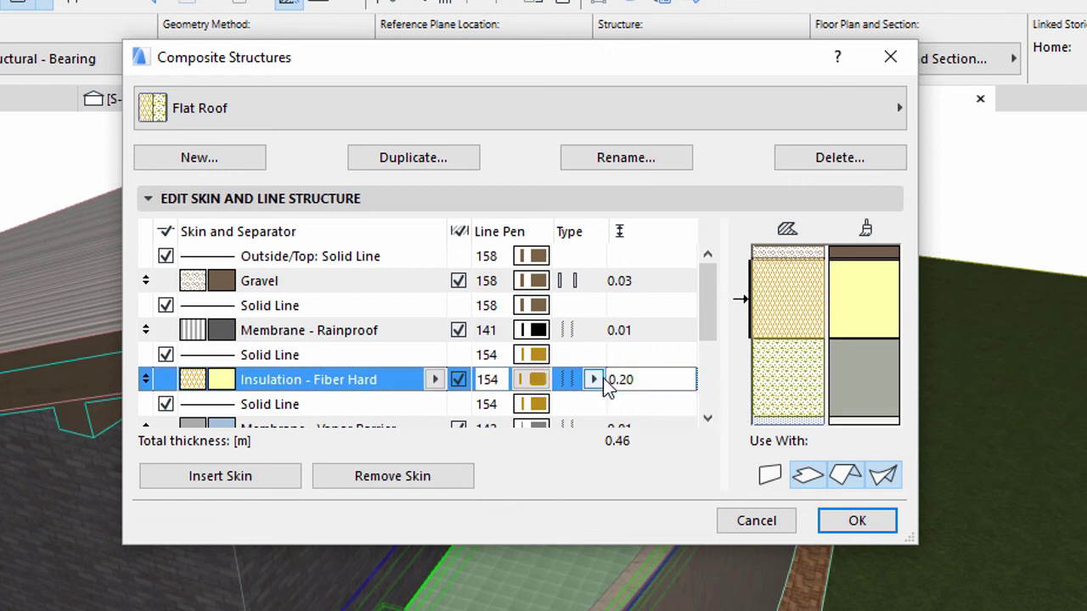
{"action": "left_click", "coordinate": [837, 523]}
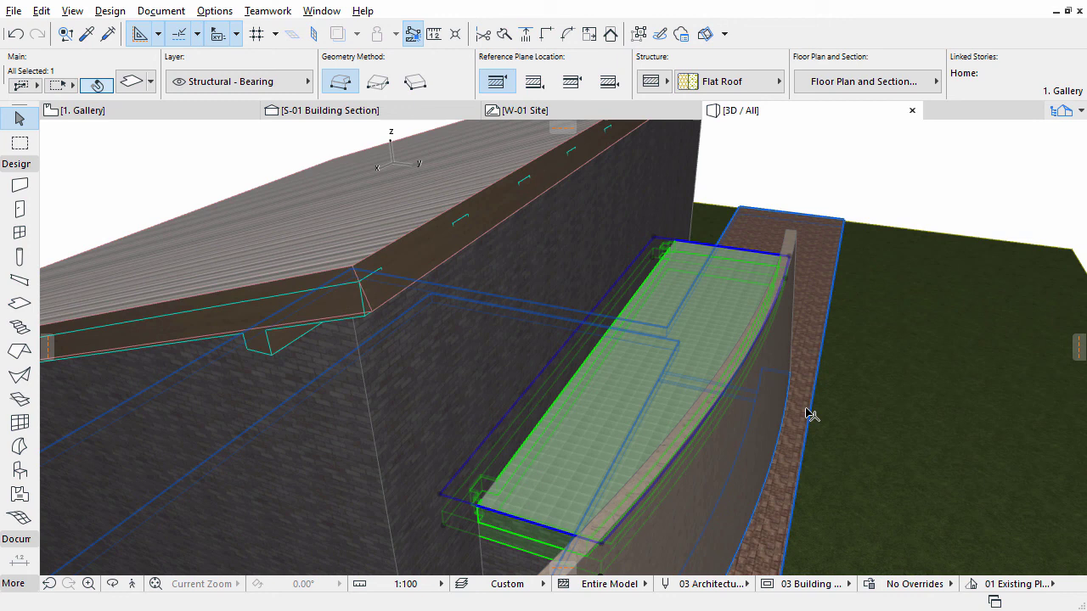
Deselect the slab and orbit the 3D view to see the whole building with its terrace slab
{"action": "left_click", "coordinate": [866, 208]}
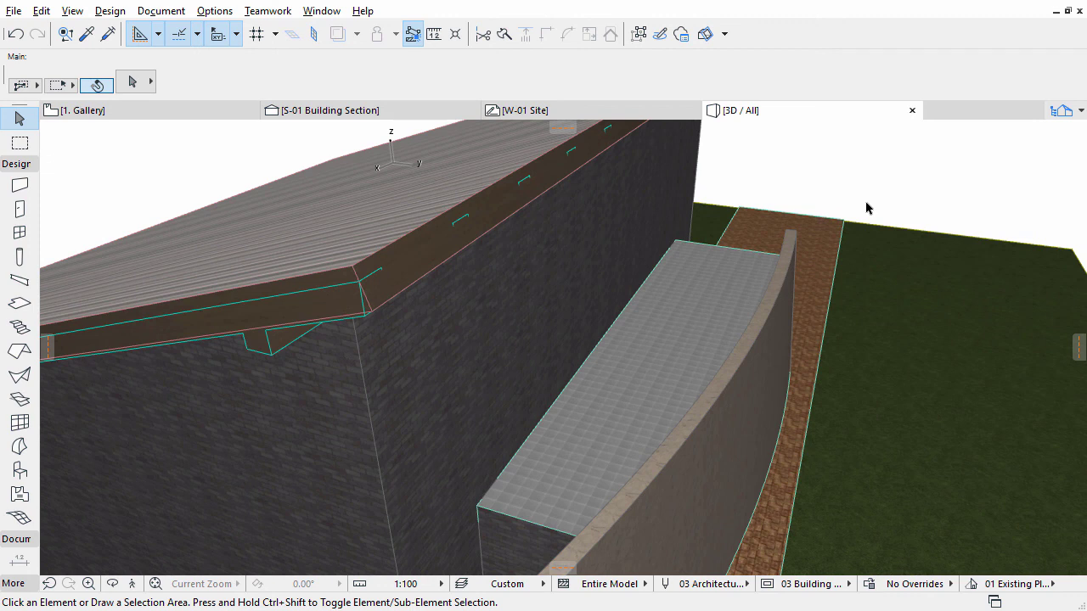
{"action": "middle_click_drag", "start_coordinate": [866, 208], "coordinate": [790, 257], "text": "shift"}
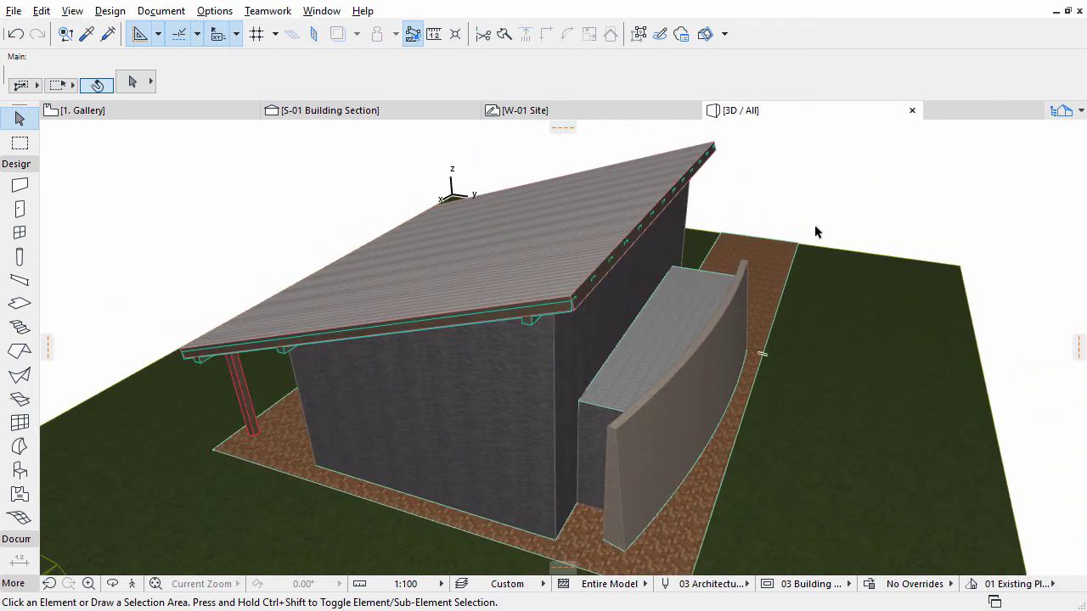